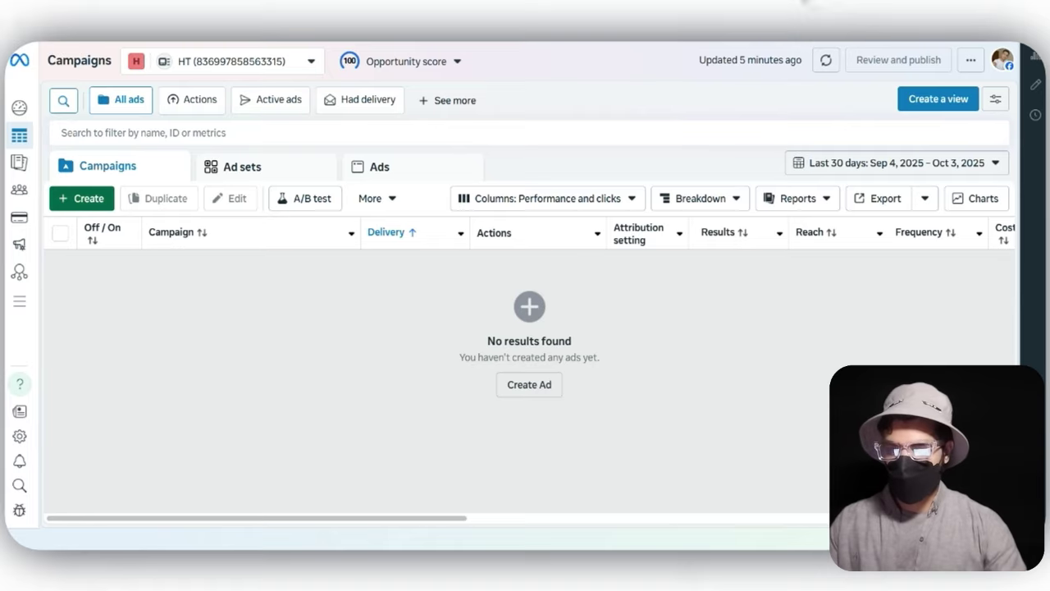
Create a new auction campaign with the Sales objective and continue to its setup
{"action": "left_click", "coordinate": [82, 199]}
{"action": "scroll", "coordinate": [435, 218], "scroll_direction": "down", "scroll_amount": 2}
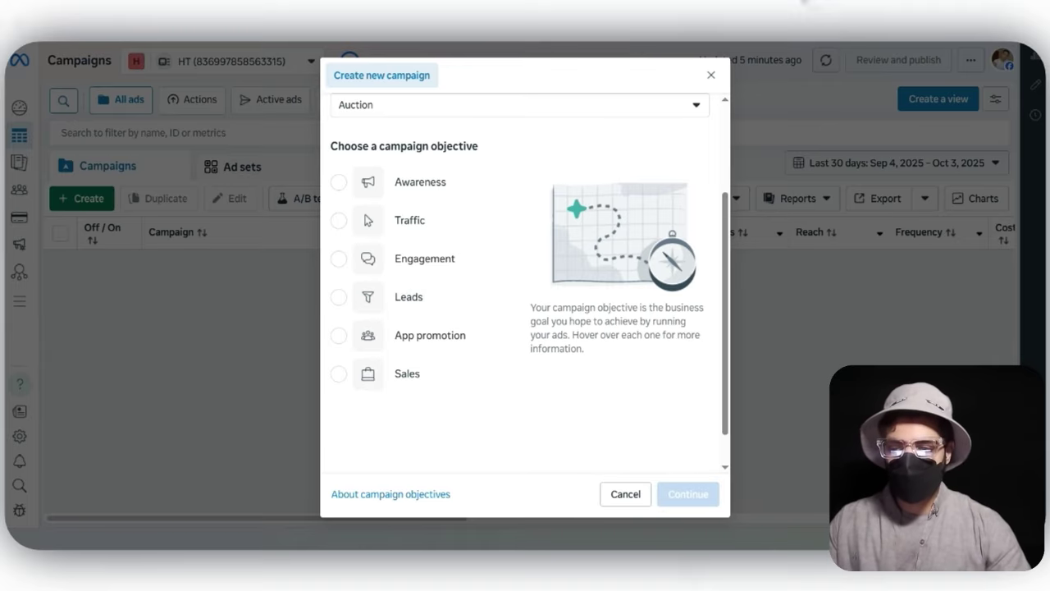
{"action": "left_click_drag", "start_coordinate": [338, 146], "coordinate": [479, 146]}
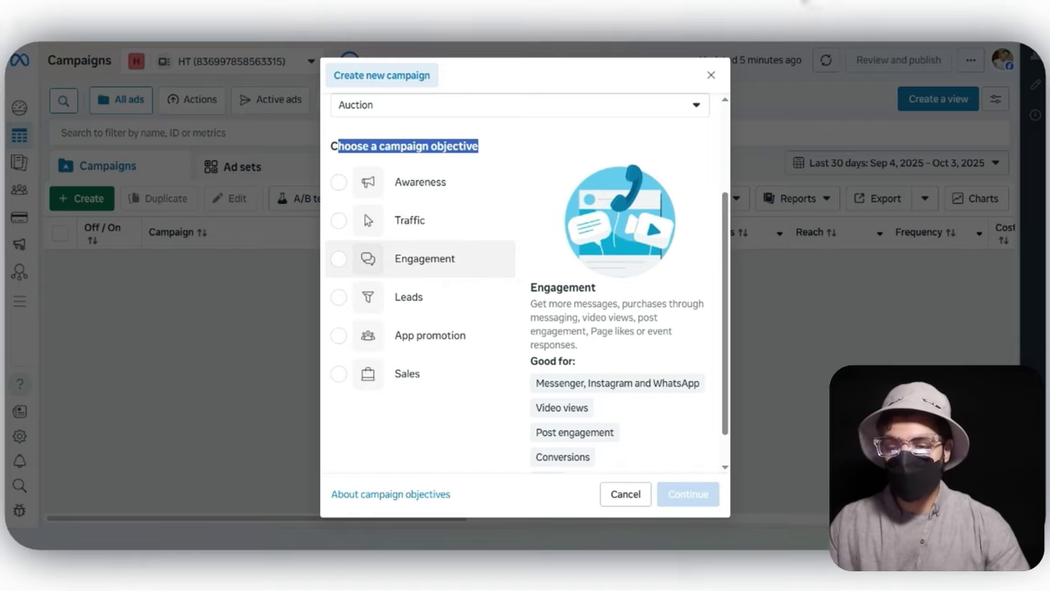
{"action": "left_click", "coordinate": [410, 220]}
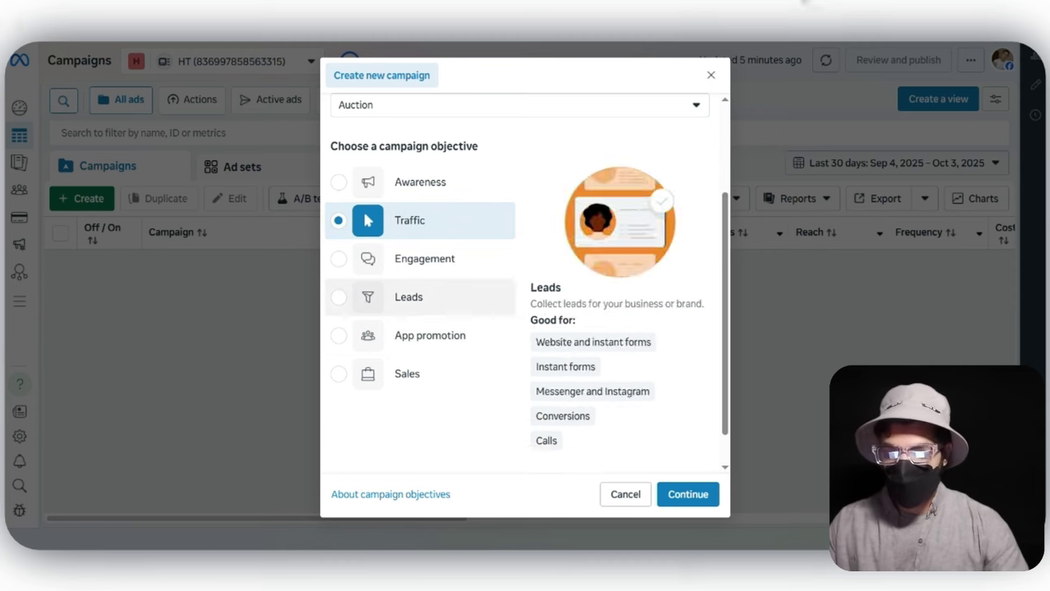
{"action": "left_click", "coordinate": [410, 373]}
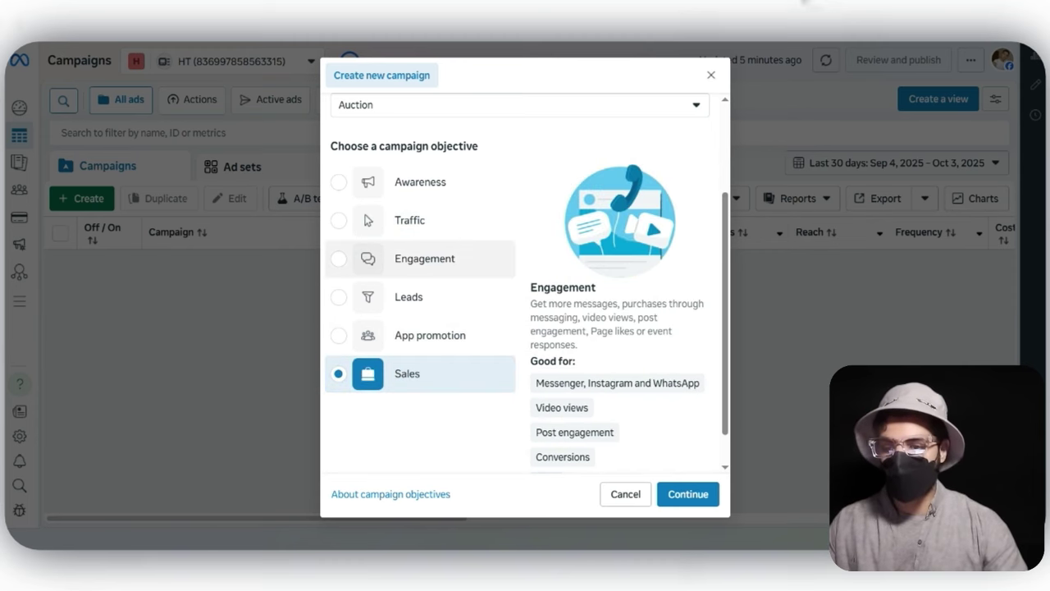
{"action": "left_click", "coordinate": [409, 221]}
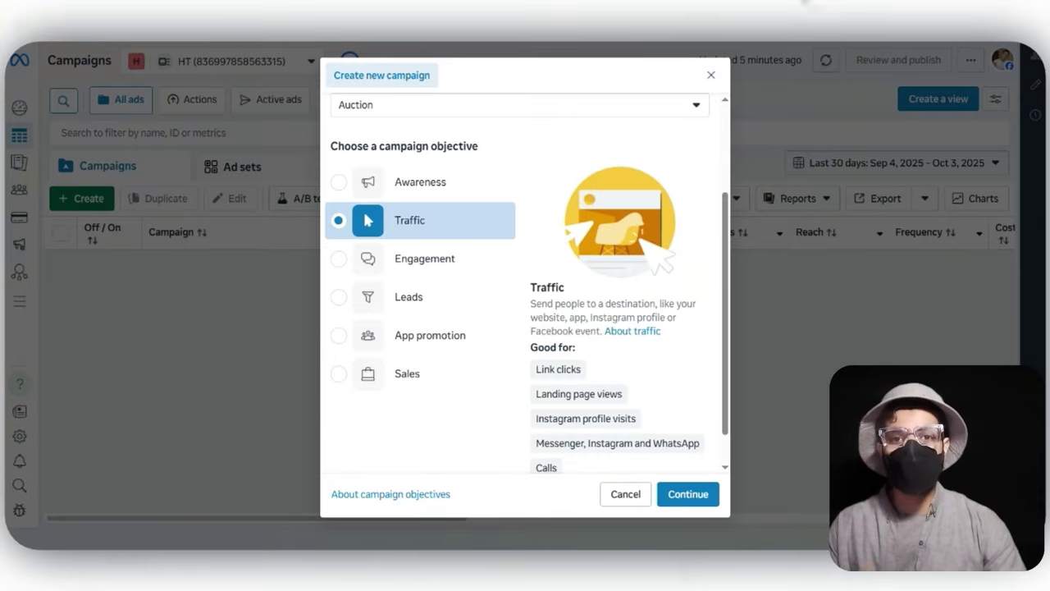
{"action": "mouse_move", "coordinate": [578, 394]}
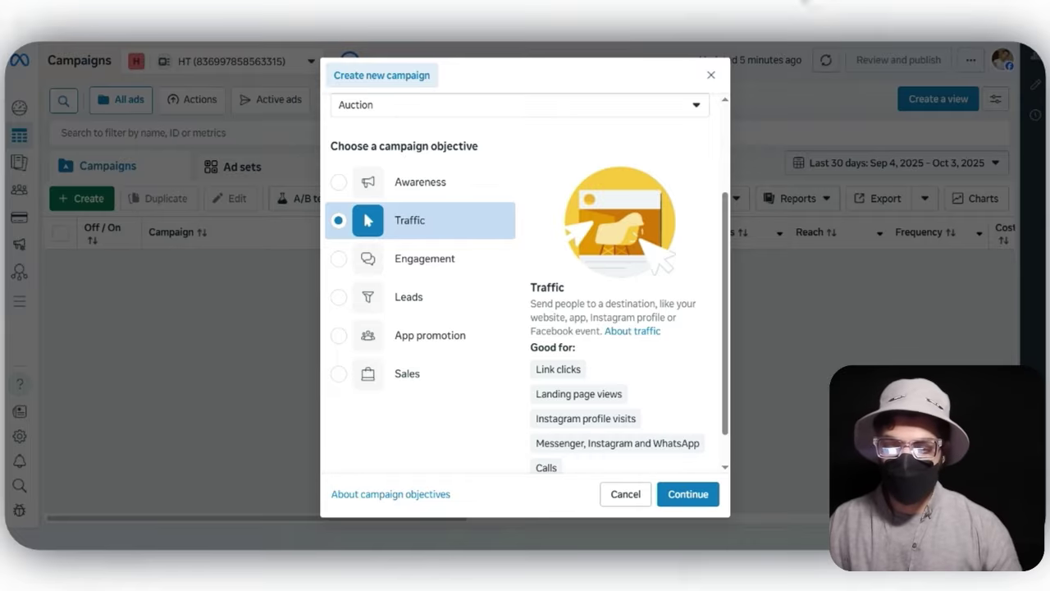
{"action": "left_click", "coordinate": [407, 374]}
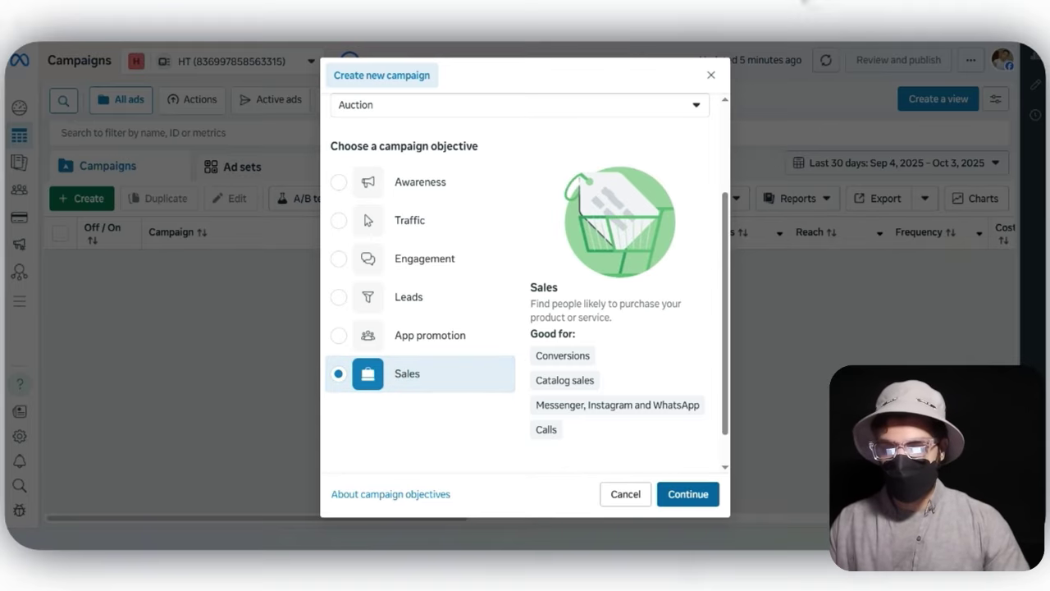
{"action": "left_click", "coordinate": [687, 494]}
{"action": "left_click_drag", "start_coordinate": [374, 125], "coordinate": [365, 156]}
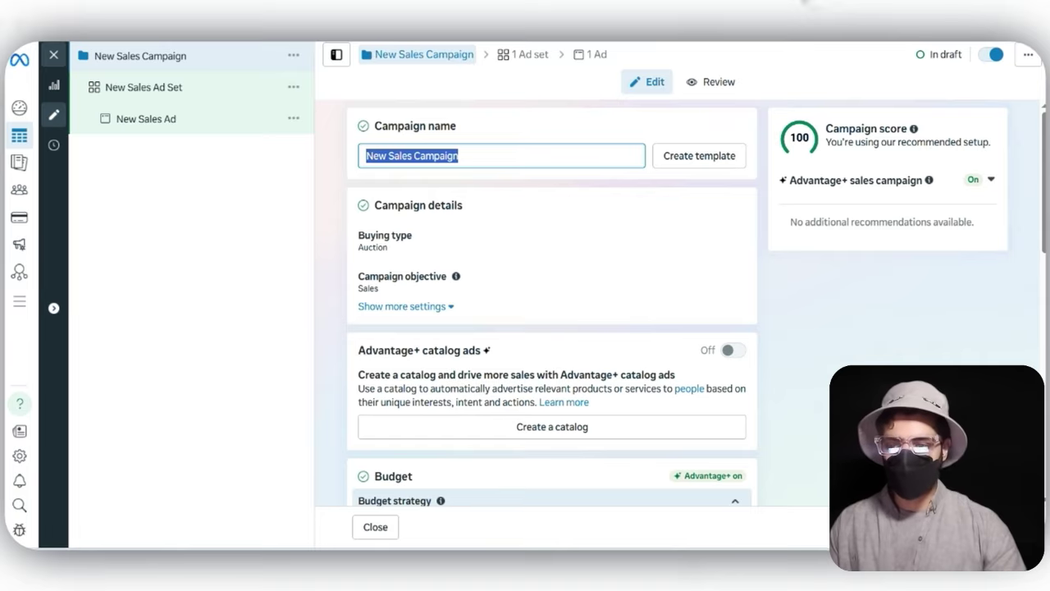
{"action": "left_click_drag", "start_coordinate": [418, 155], "coordinate": [334, 168]}
{"action": "left_click", "coordinate": [412, 156]}
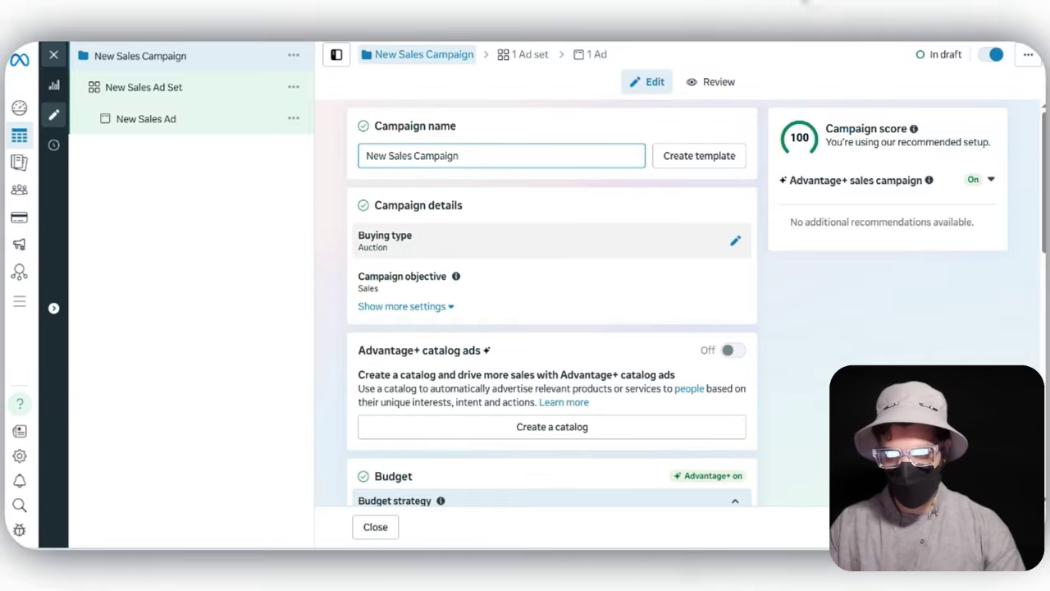
Try the Reservation buying type for the campaign and return it to Auction
{"action": "scroll", "coordinate": [552, 228], "scroll_direction": "down", "scroll_amount": 1}
{"action": "left_click", "coordinate": [735, 173]}
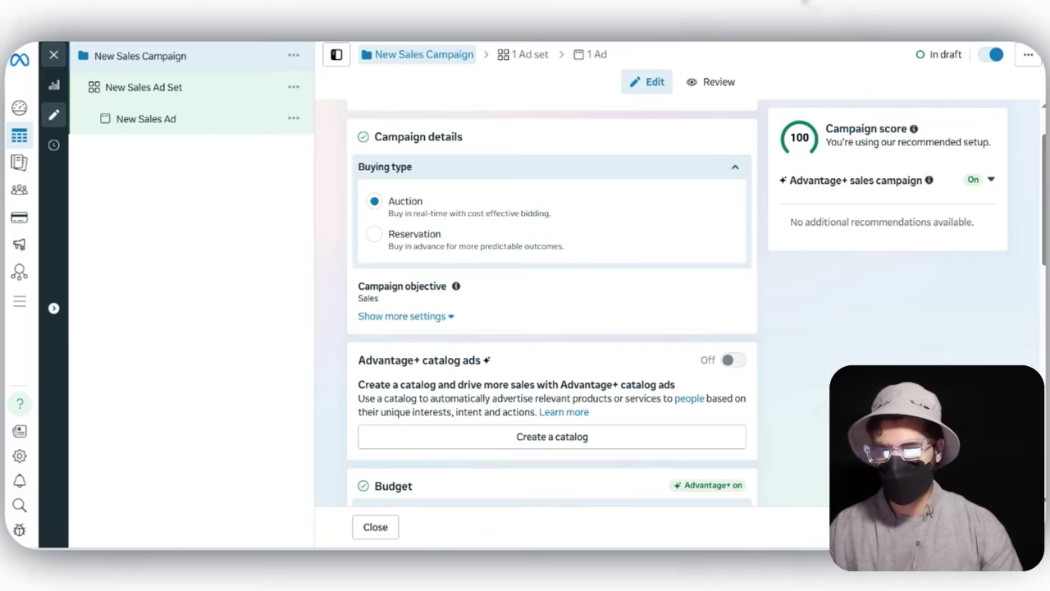
{"action": "left_click", "coordinate": [374, 234]}
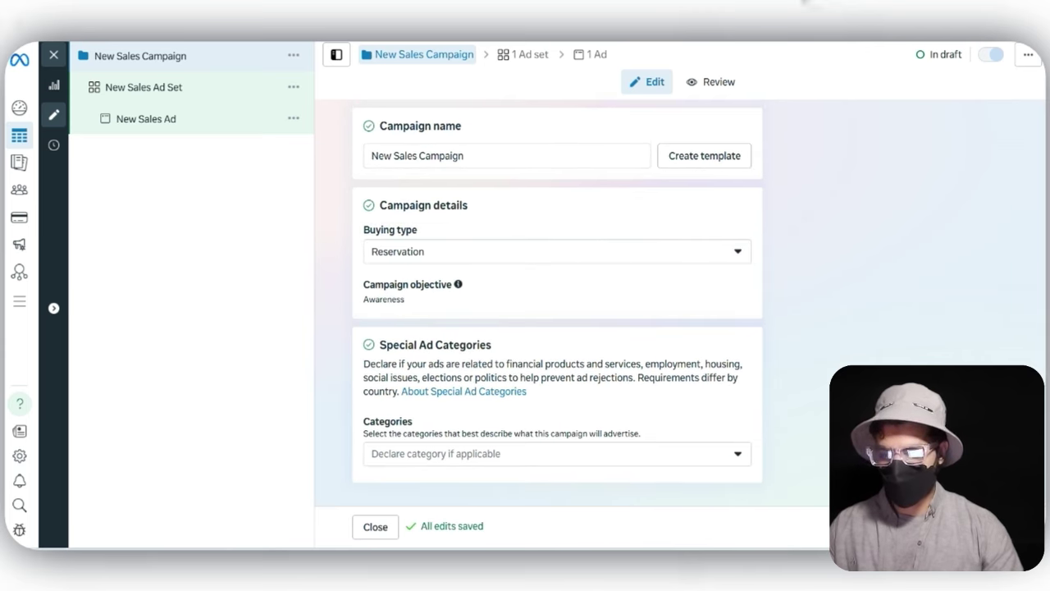
{"action": "left_click", "coordinate": [556, 251]}
{"action": "left_click", "coordinate": [557, 289]}
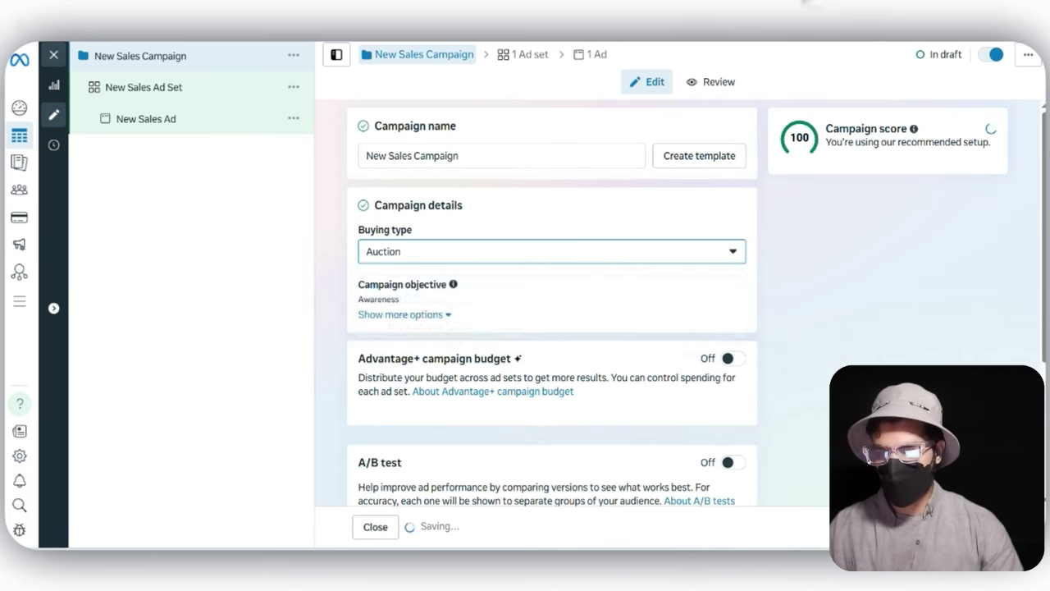
{"action": "left_click", "coordinate": [551, 252]}
{"action": "left_click", "coordinate": [557, 289]}
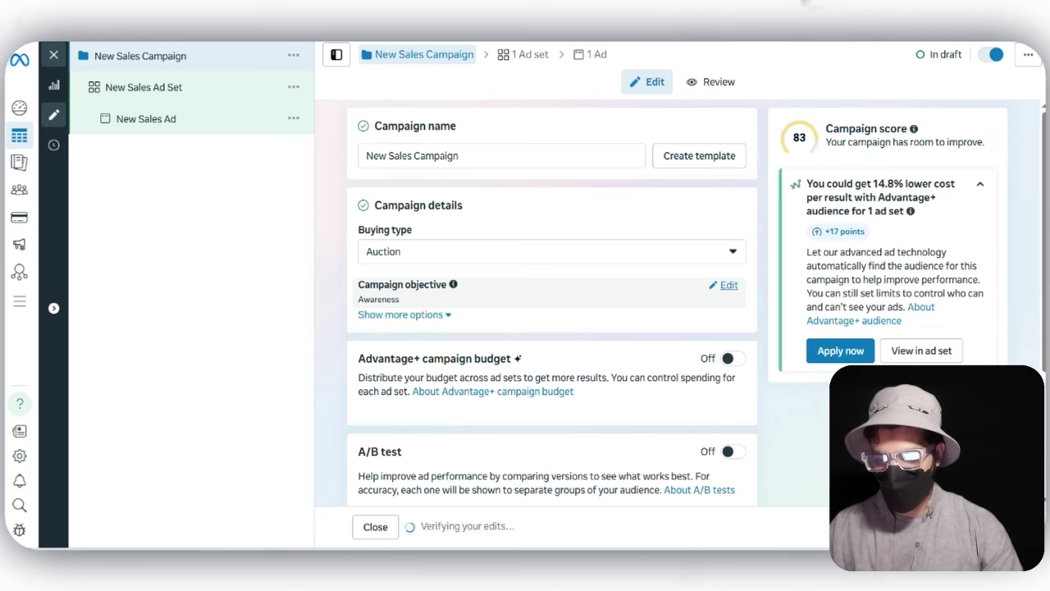
Set the campaign objective back to Sales
{"action": "left_click", "coordinate": [726, 284]}
{"action": "scroll", "coordinate": [549, 397], "scroll_direction": "down", "scroll_amount": 2}
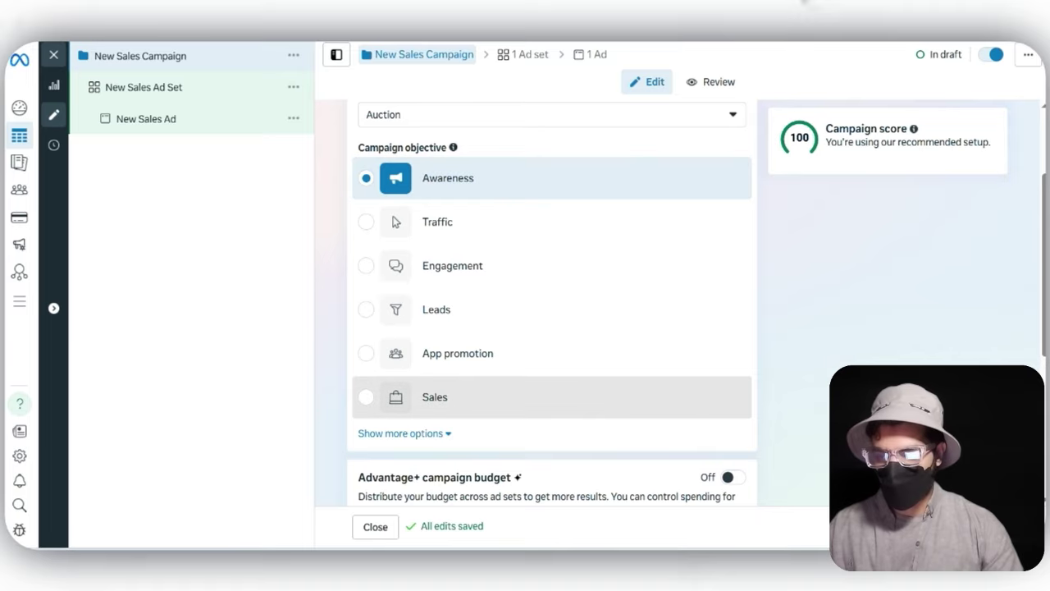
{"action": "left_click", "coordinate": [435, 397]}
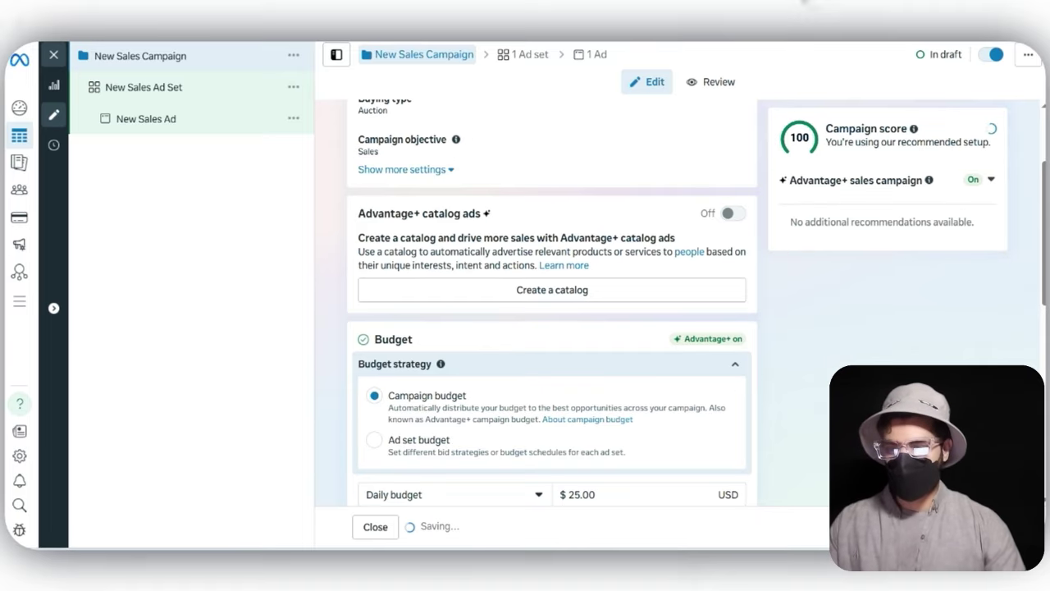
Set the campaign's daily budget to $100
{"action": "scroll", "coordinate": [551, 328], "scroll_direction": "down", "scroll_amount": 1}
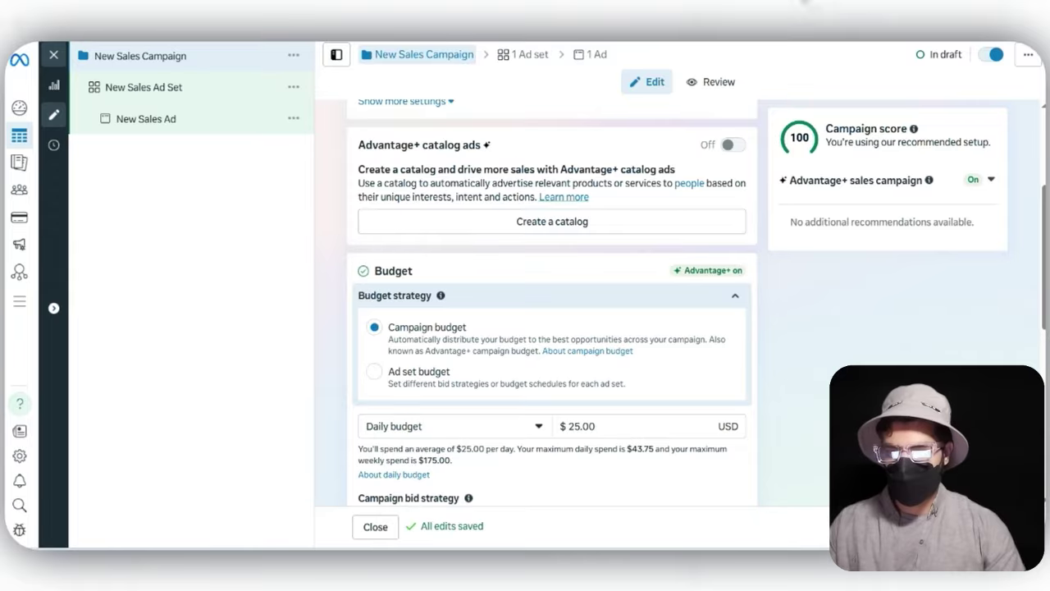
{"action": "scroll", "coordinate": [551, 328], "scroll_direction": "down", "scroll_amount": 2}
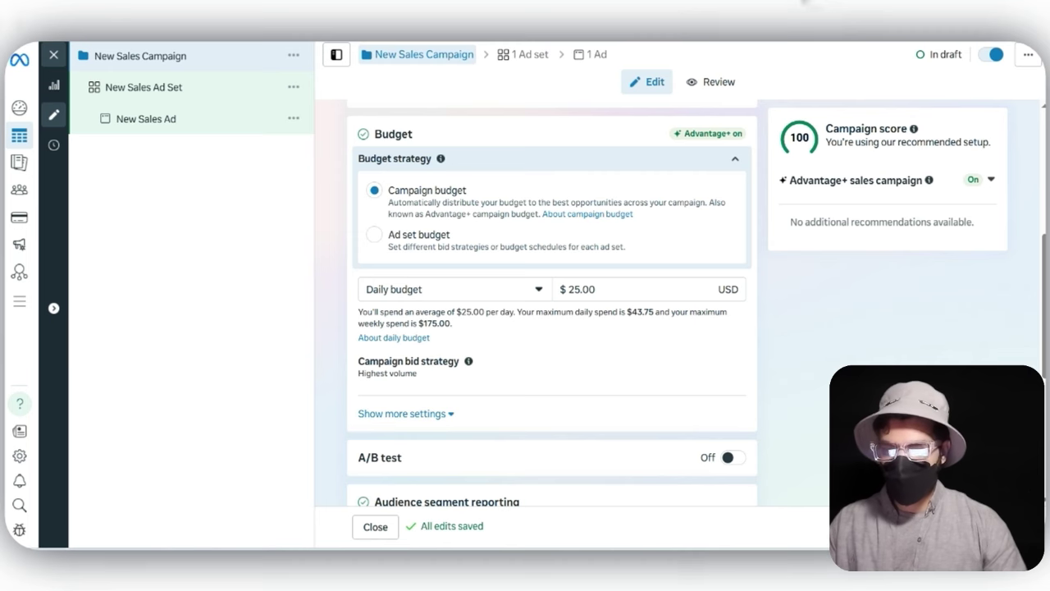
{"action": "double_click", "coordinate": [595, 289]}
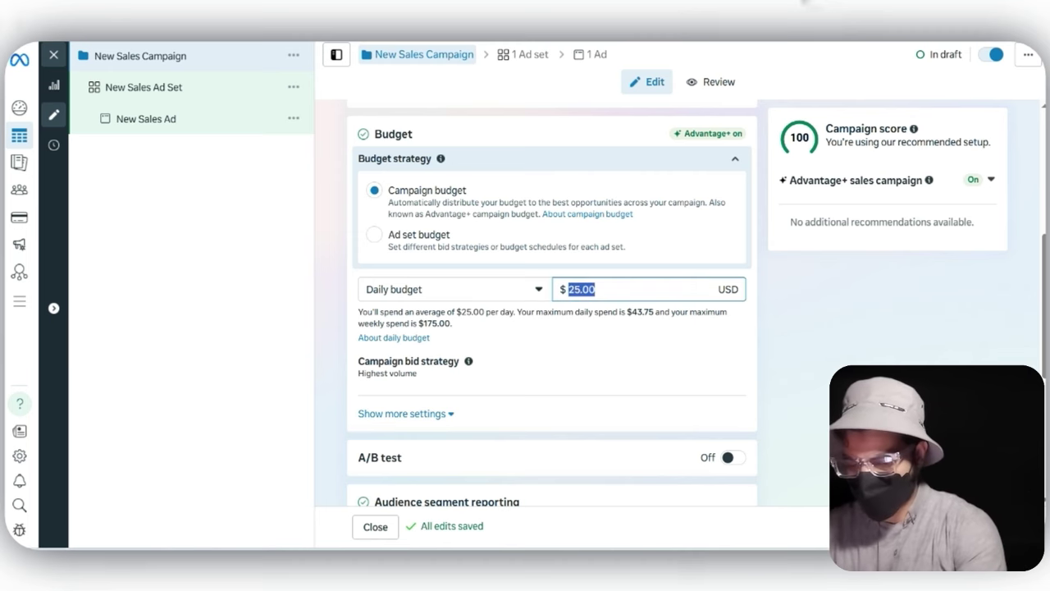
{"action": "type", "text": "1000"}
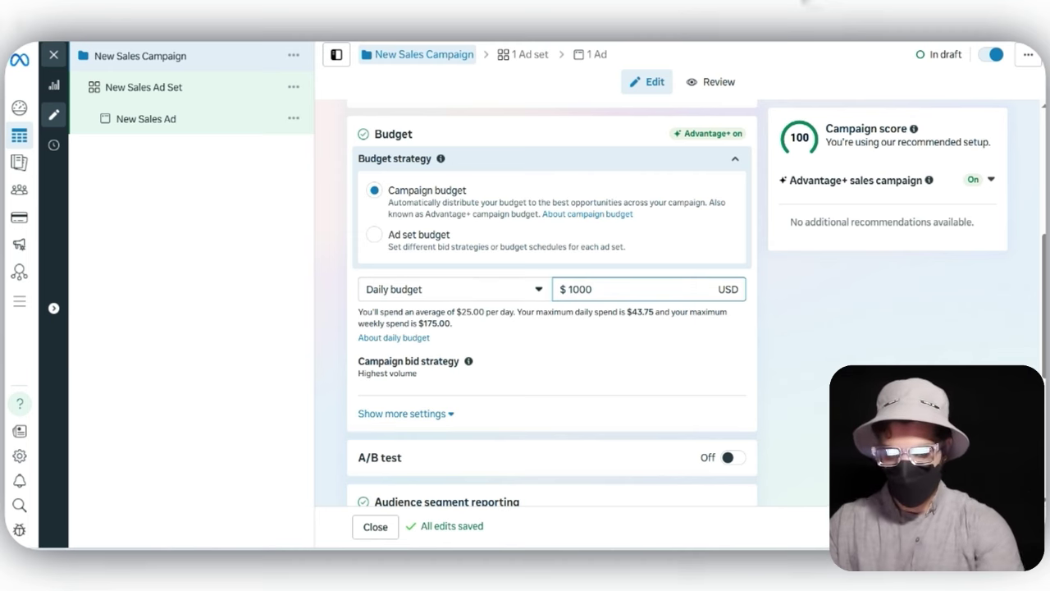
{"action": "key", "text": "BackSpace"}
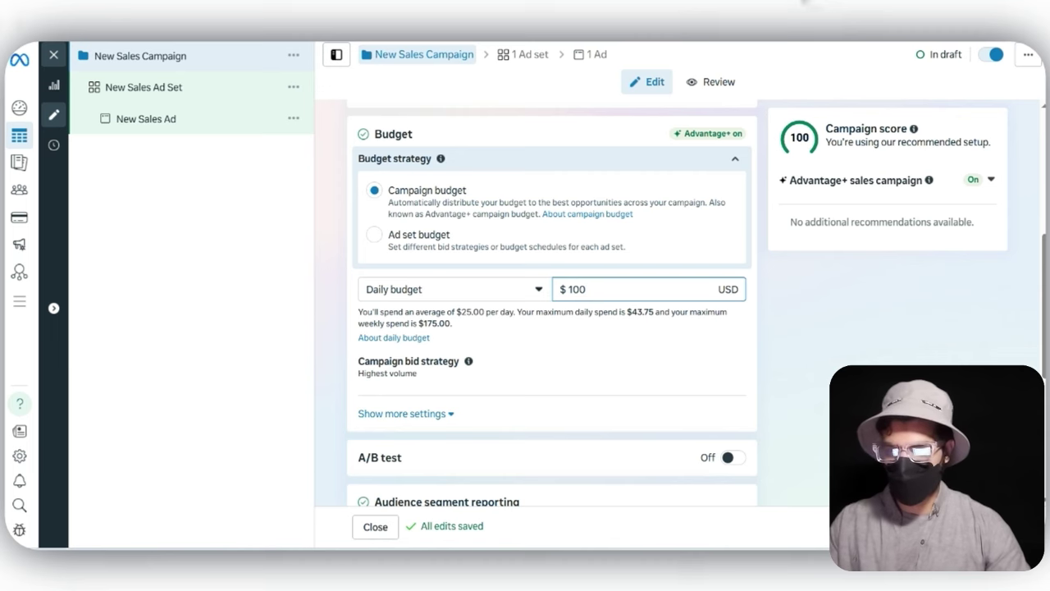
{"action": "key", "text": "Tab"}
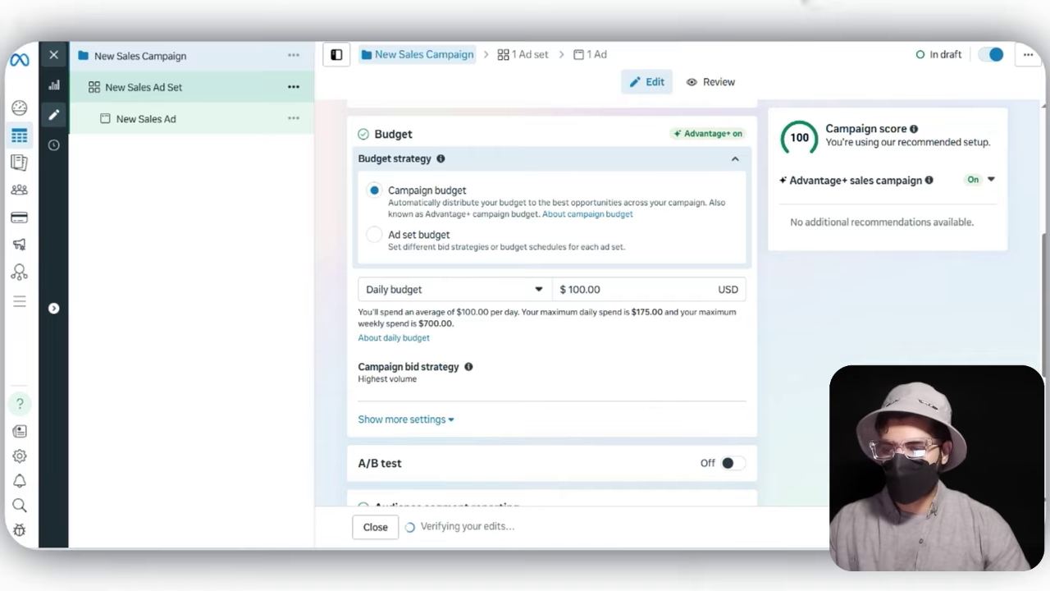
Review the conversion, budget and schedule settings of the sales ad set
{"action": "left_click", "coordinate": [144, 87]}
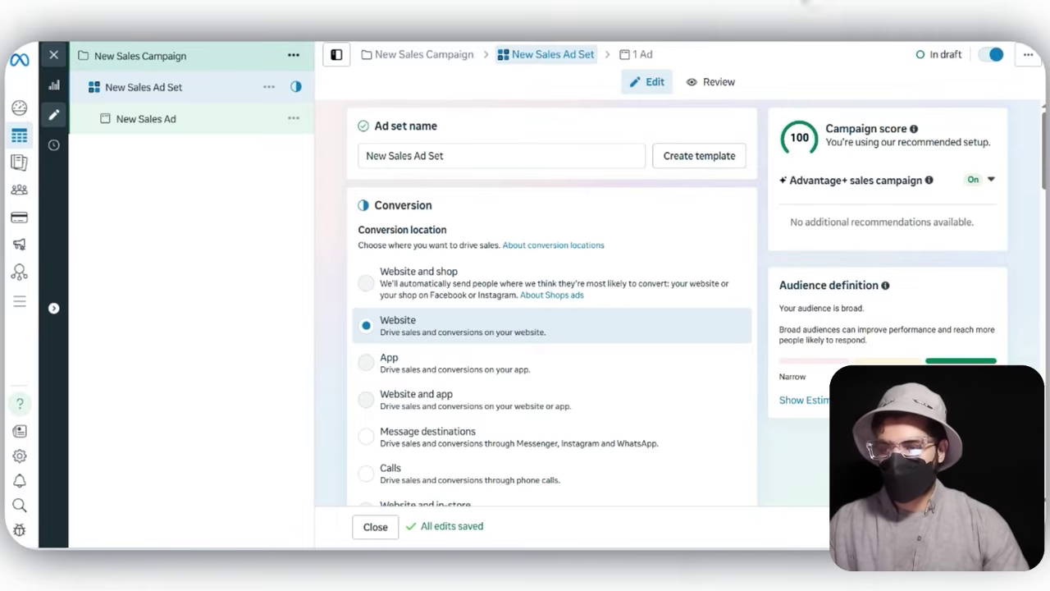
{"action": "scroll", "coordinate": [552, 303], "scroll_direction": "down", "scroll_amount": 10}
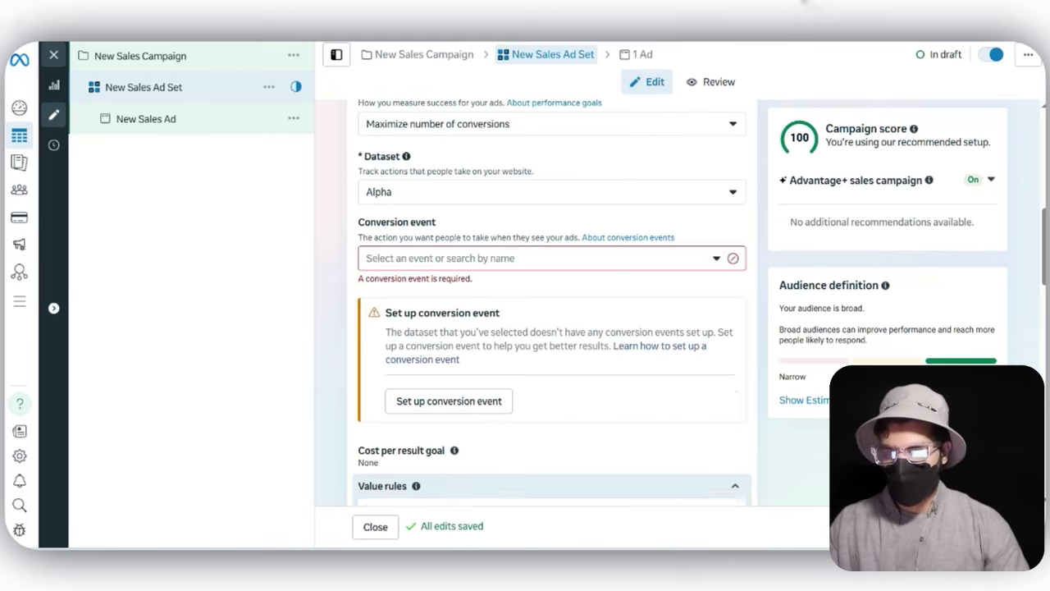
{"action": "scroll", "coordinate": [552, 303], "scroll_direction": "down", "scroll_amount": 3}
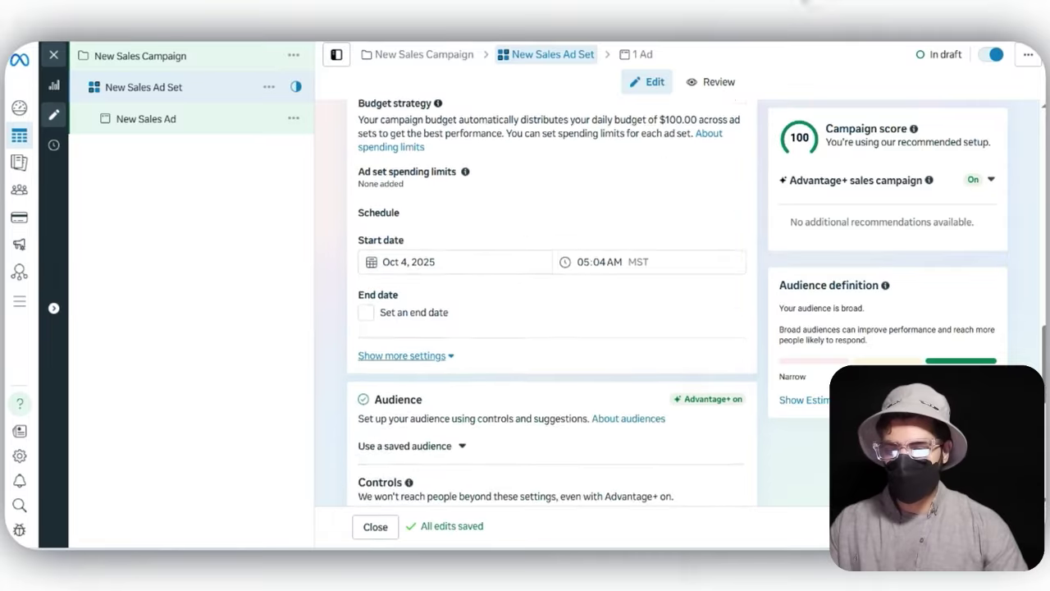
{"action": "scroll", "coordinate": [552, 302], "scroll_direction": "up", "scroll_amount": 2}
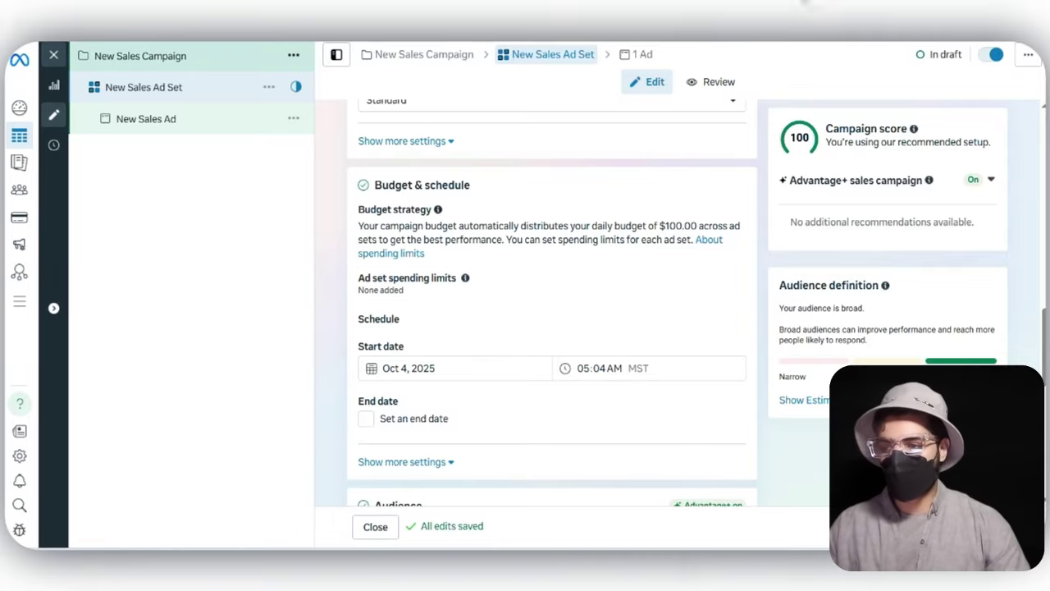
Set the campaign's budget strategy to Ad set budget and turn off sharing budget with other ad sets
{"action": "left_click", "coordinate": [140, 56]}
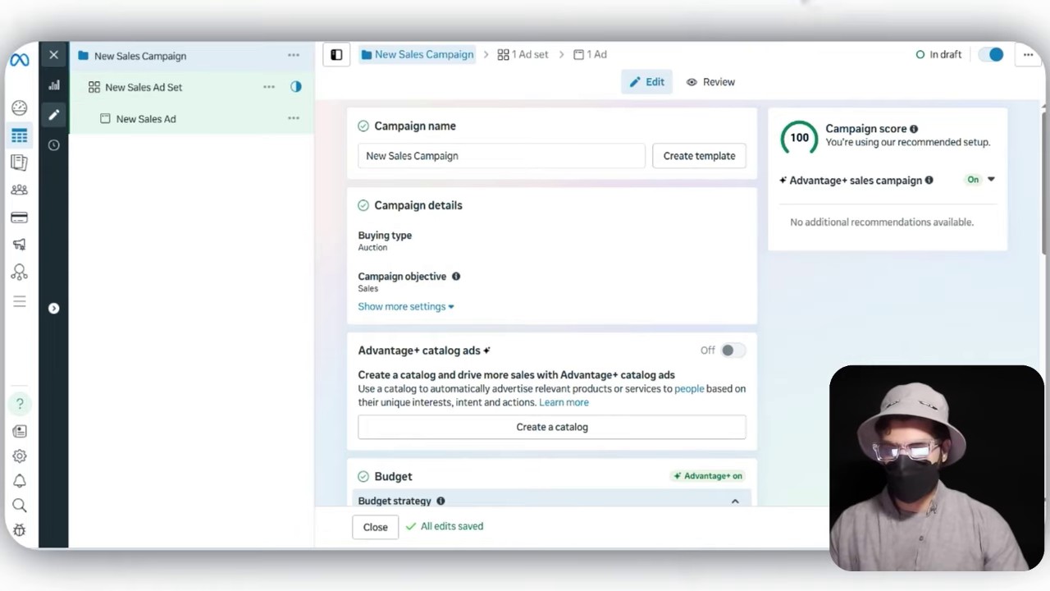
{"action": "scroll", "coordinate": [551, 328], "scroll_direction": "down", "scroll_amount": 3}
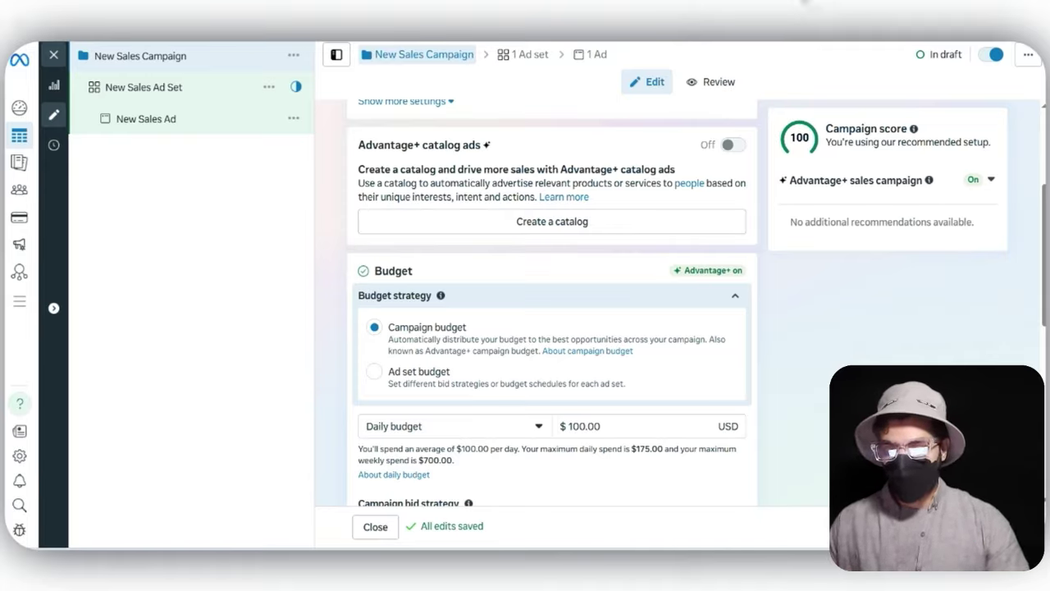
{"action": "left_click_drag", "start_coordinate": [388, 339], "coordinate": [450, 372]}
{"action": "left_click", "coordinate": [374, 371]}
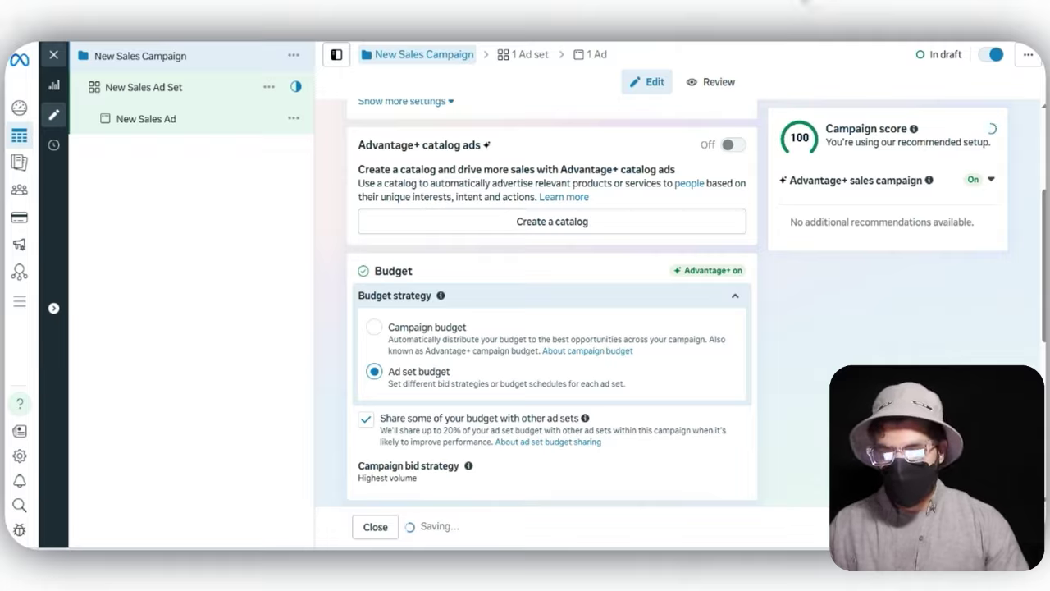
{"action": "left_click", "coordinate": [374, 328]}
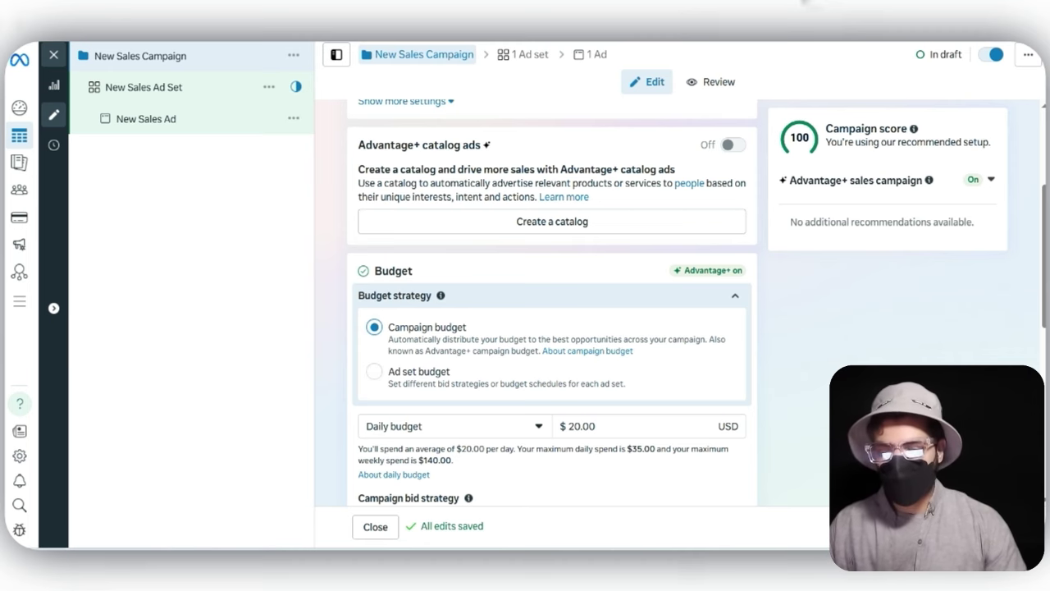
{"action": "left_click", "coordinate": [374, 372]}
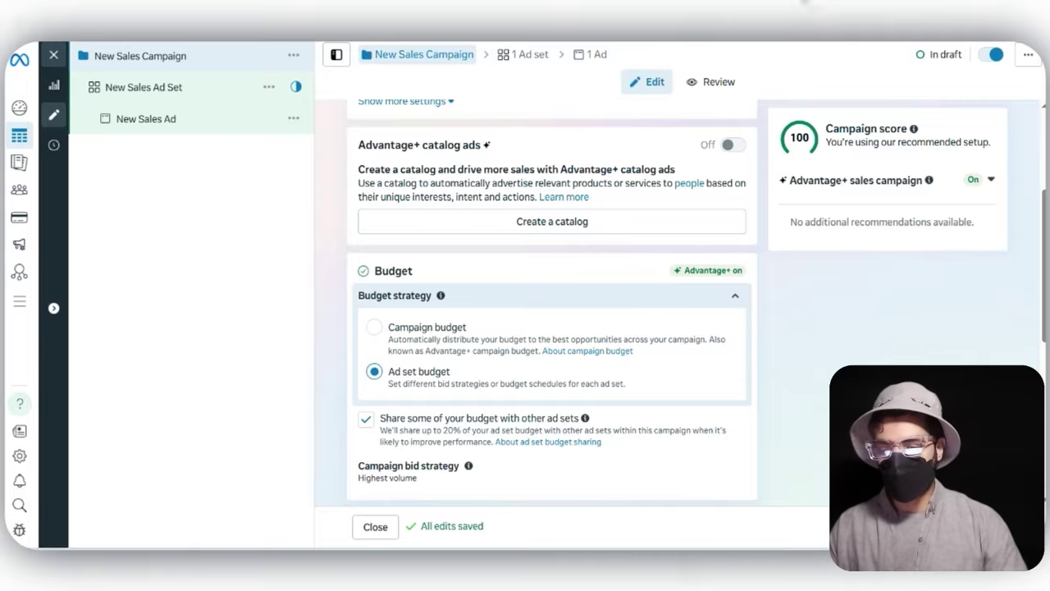
{"action": "left_click", "coordinate": [366, 419]}
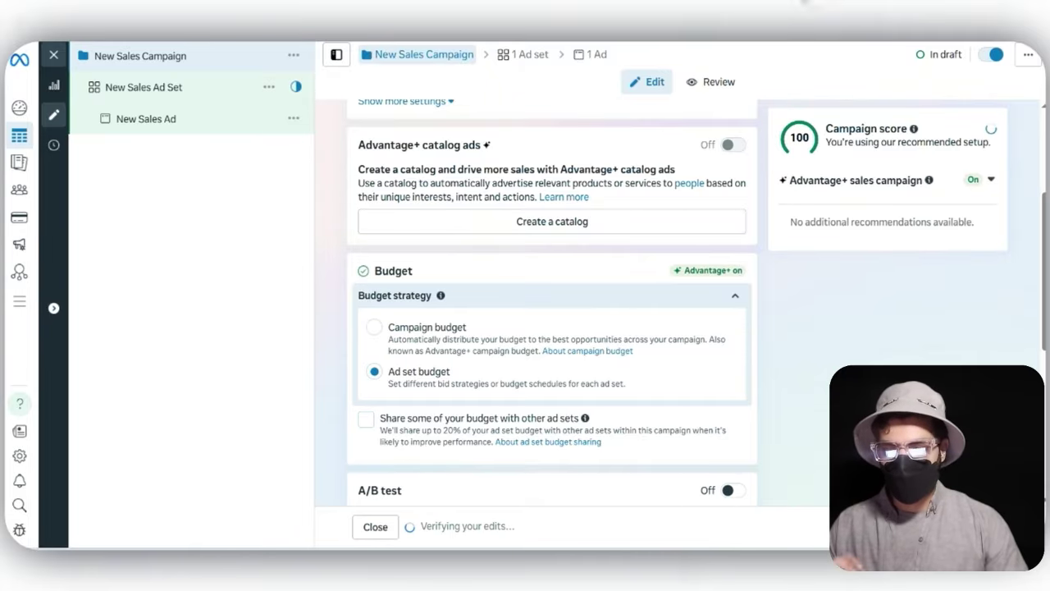
Rename the ad set to "LLA 1% - M&F - USA - Static Ad"
{"action": "left_click", "coordinate": [144, 87]}
{"action": "left_click_drag", "start_coordinate": [445, 156], "coordinate": [364, 156]}
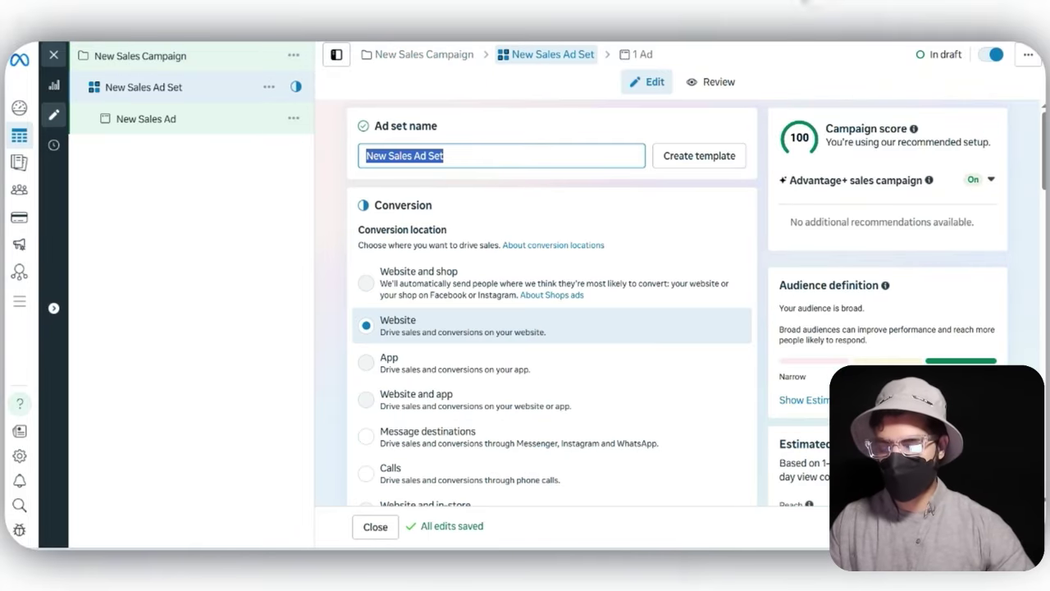
{"action": "left_click", "coordinate": [460, 156]}
{"action": "left_click_drag", "start_coordinate": [445, 156], "coordinate": [366, 156]}
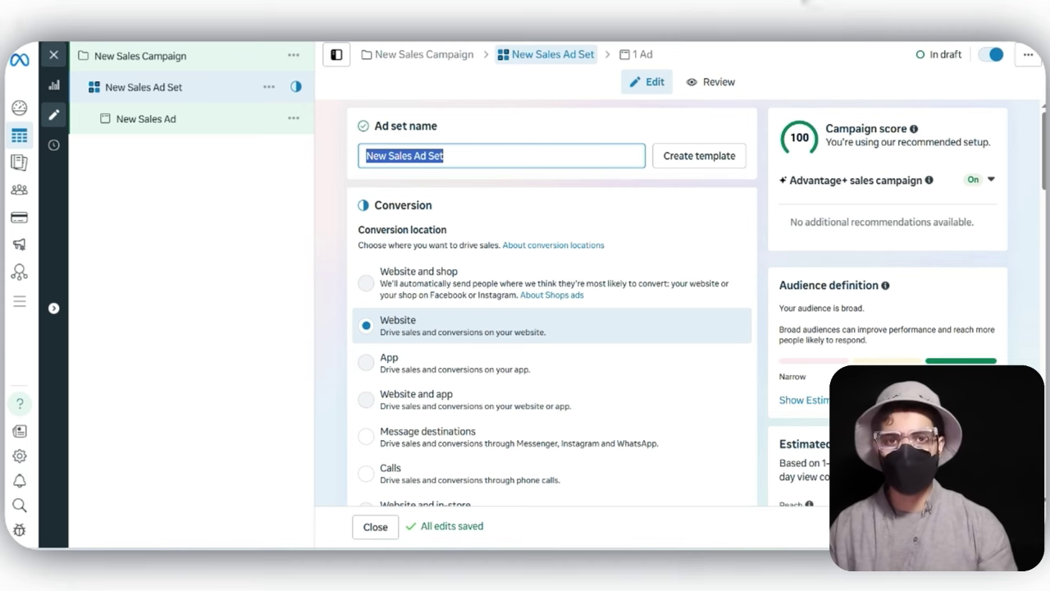
{"action": "type", "text": "LLA 1% - M&F - USA - Static Ad"}
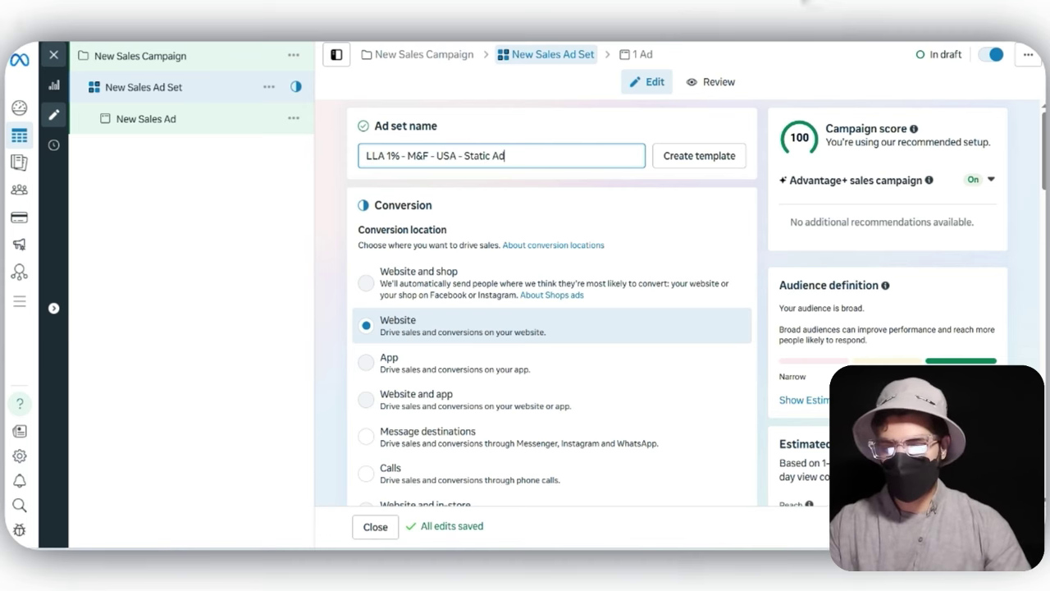
{"action": "key", "text": "Return"}
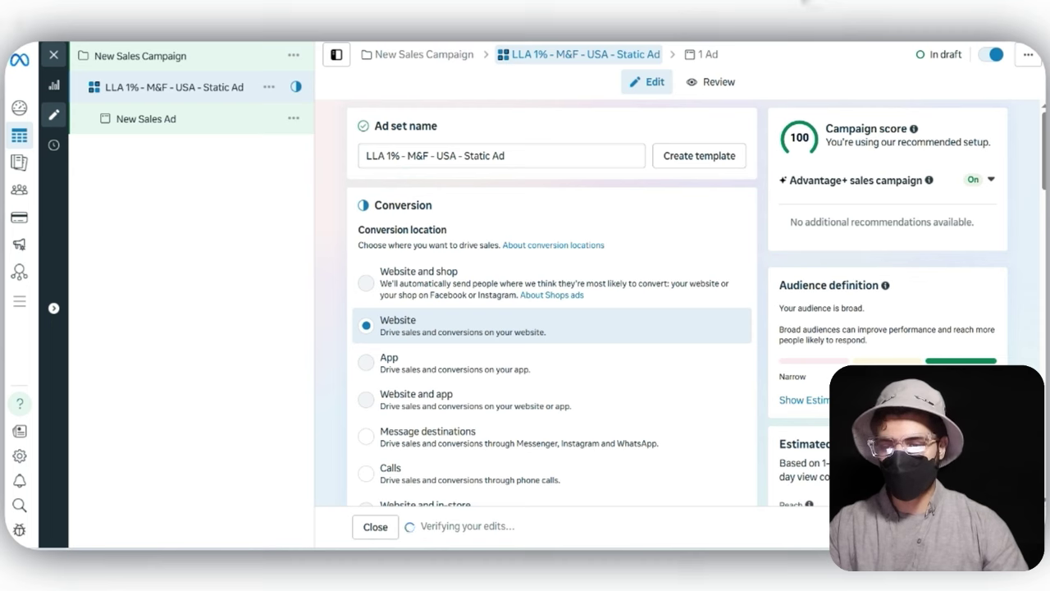
Append "- 35+" to the ad set name so it reads "LLA 1% - M&F - USA - Static Ad - 35+"
{"action": "left_click_drag", "start_coordinate": [408, 156], "coordinate": [458, 156]}
{"action": "left_click", "coordinate": [464, 156]}
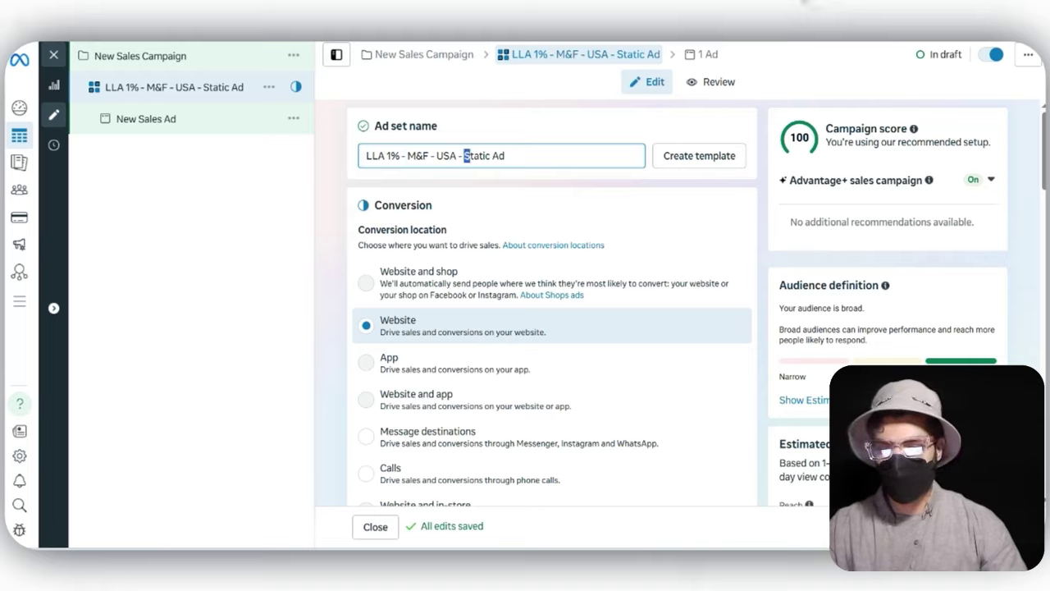
{"action": "left_click", "coordinate": [505, 156]}
{"action": "type", "text": "- "}
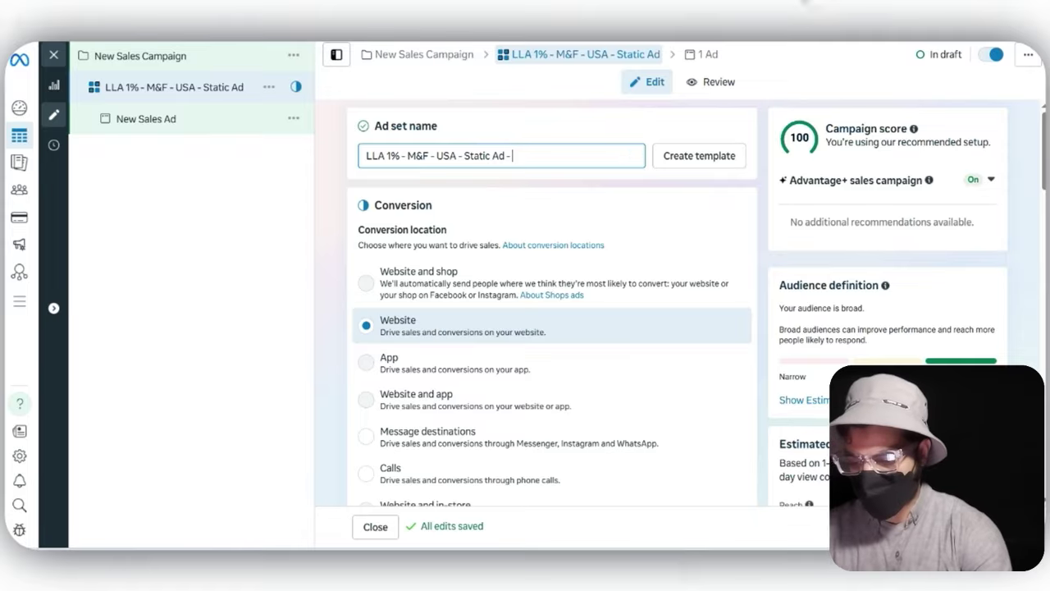
{"action": "type", "text": "35"}
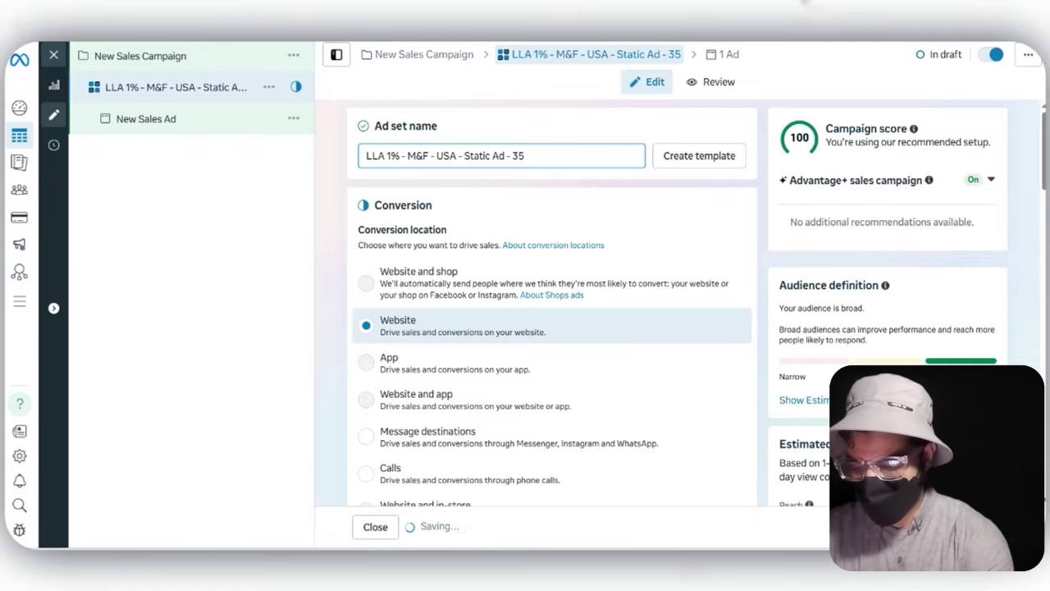
{"action": "type", "text": "+"}
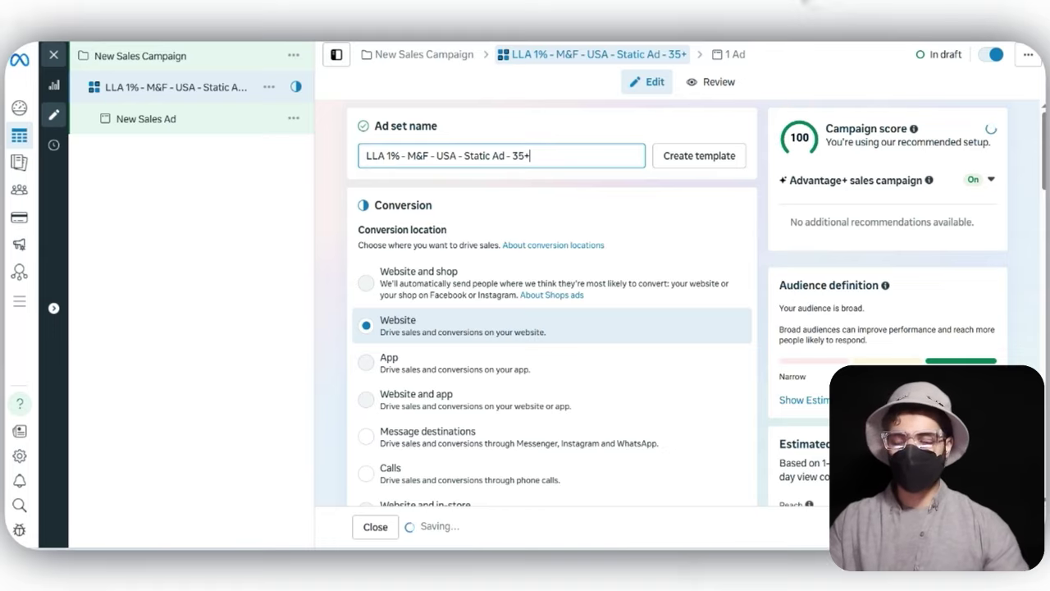
{"action": "key", "text": "ctrl+a"}
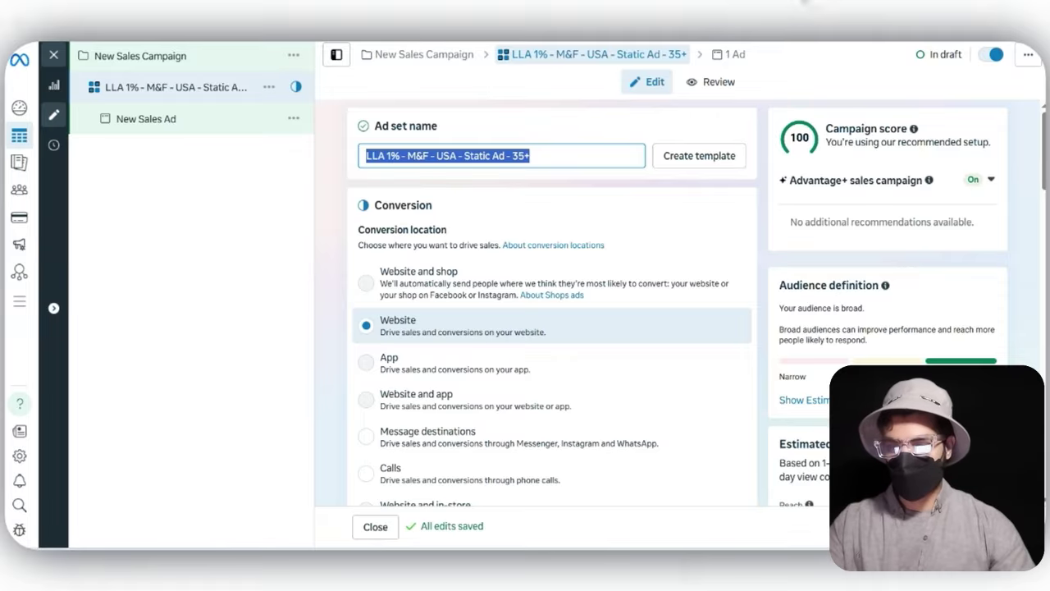
{"action": "left_click", "coordinate": [561, 210]}
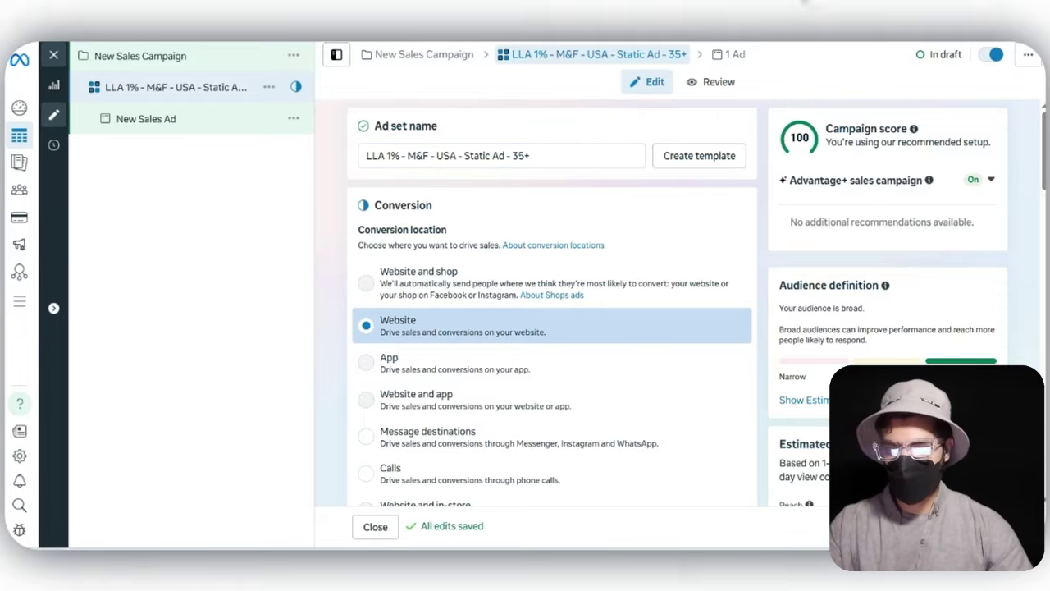
Set the ad set's conversion event to Purchase for the Alpha dataset
{"action": "scroll", "coordinate": [551, 328], "scroll_direction": "down", "scroll_amount": 3}
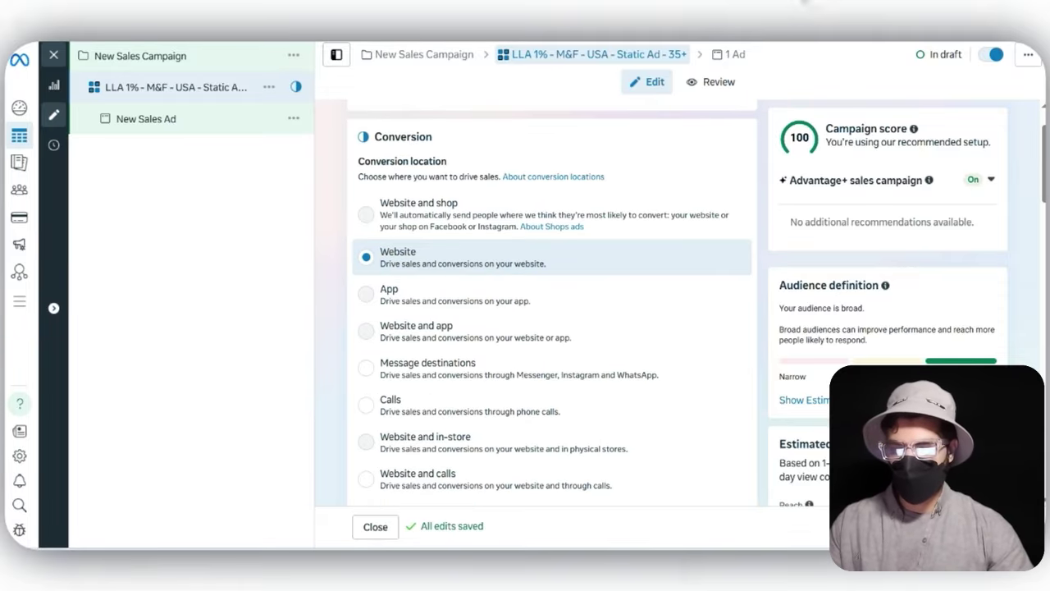
{"action": "scroll", "coordinate": [551, 303], "scroll_direction": "down", "scroll_amount": 1}
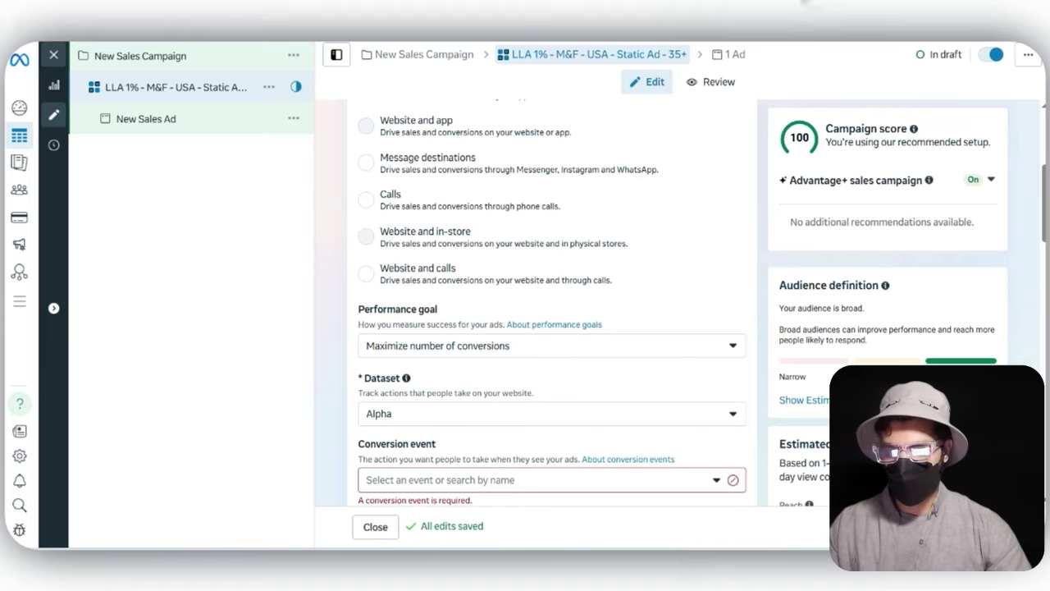
{"action": "left_click", "coordinate": [551, 413]}
{"action": "left_click", "coordinate": [552, 414]}
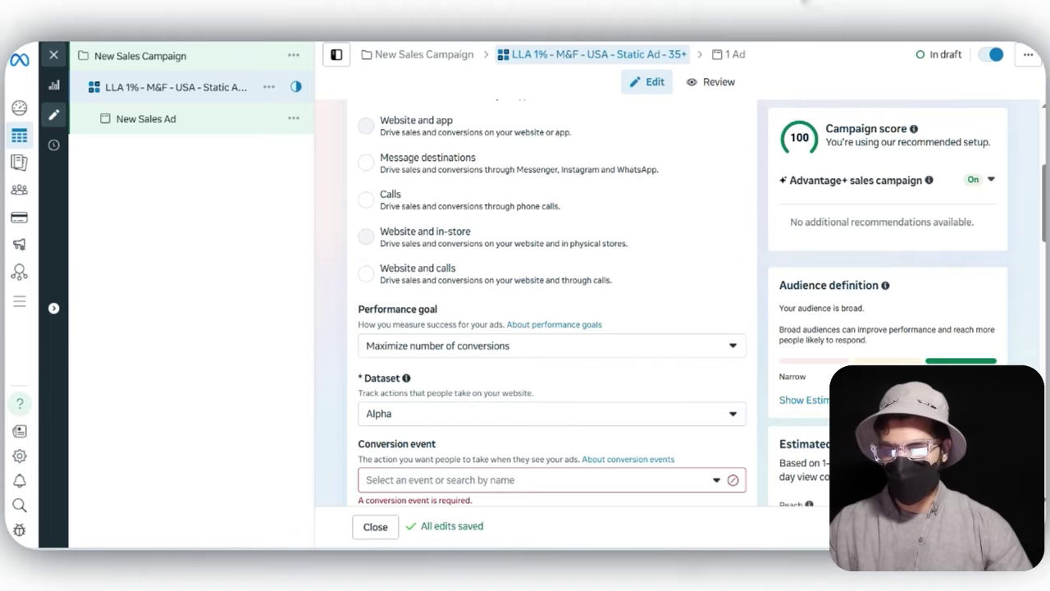
{"action": "left_click", "coordinate": [533, 479]}
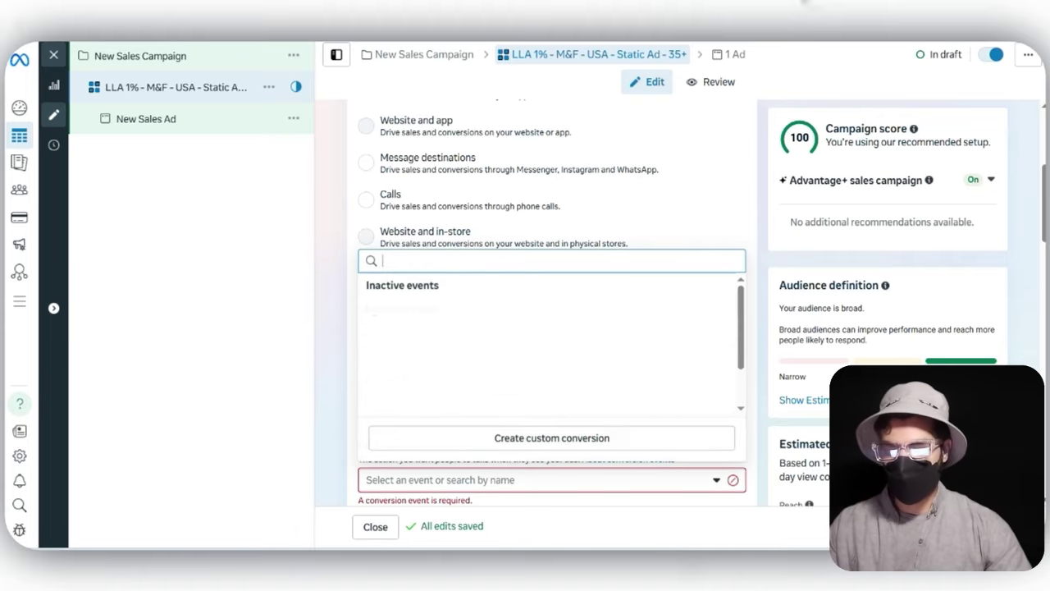
{"action": "mouse_move", "coordinate": [439, 353]}
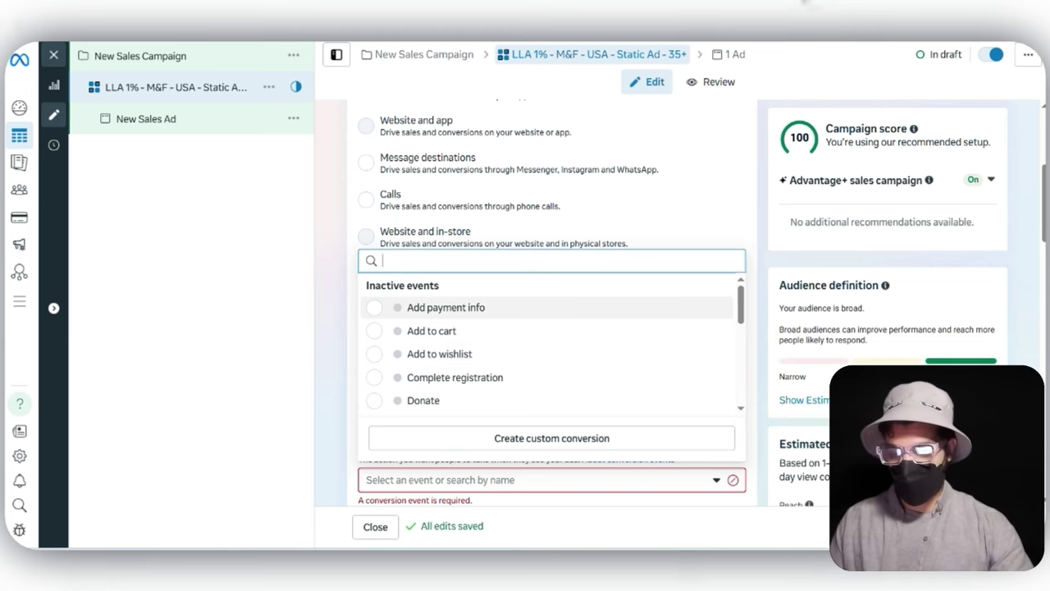
{"action": "scroll", "coordinate": [440, 328], "scroll_direction": "down", "scroll_amount": 2}
{"action": "left_click", "coordinate": [428, 378]}
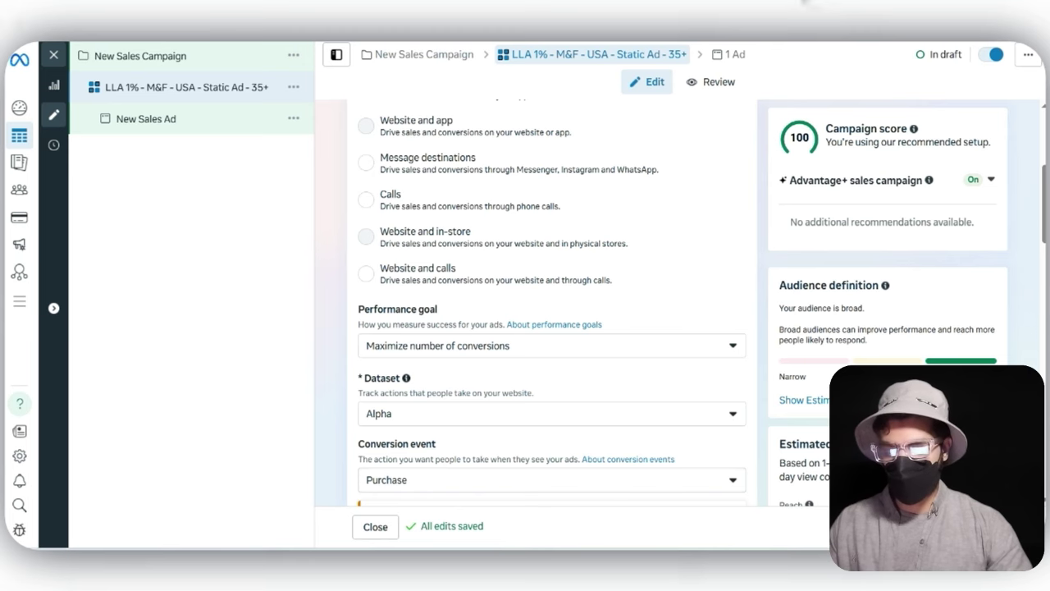
Review the ad set's value rules, attribution model and daily budget amount
{"action": "scroll", "coordinate": [552, 328], "scroll_direction": "down", "scroll_amount": 4}
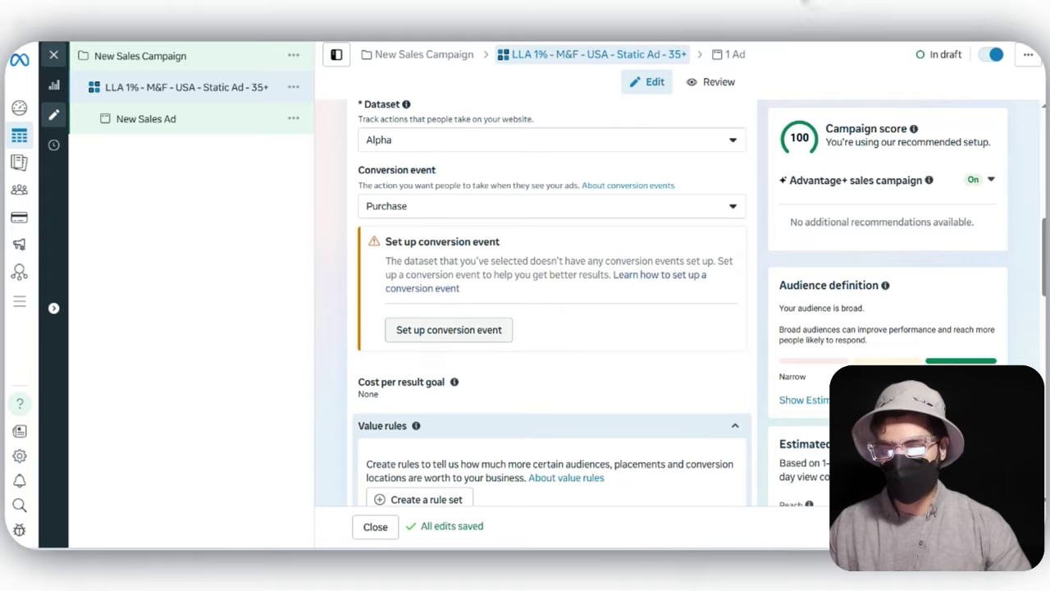
{"action": "scroll", "coordinate": [551, 328], "scroll_direction": "down", "scroll_amount": 1}
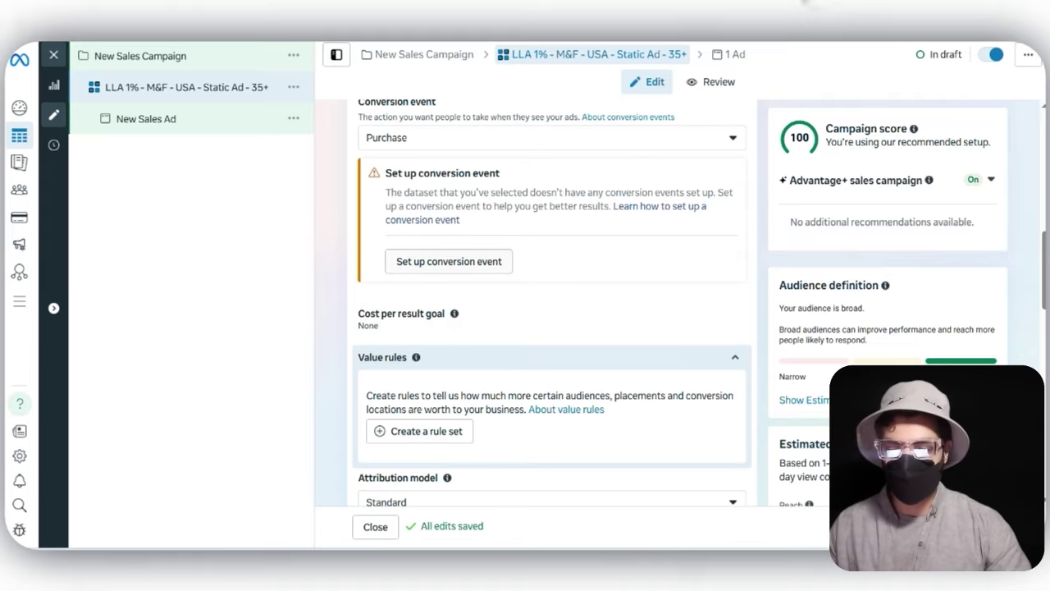
{"action": "scroll", "coordinate": [551, 328], "scroll_direction": "down", "scroll_amount": 2}
{"action": "scroll", "coordinate": [552, 328], "scroll_direction": "up", "scroll_amount": 2}
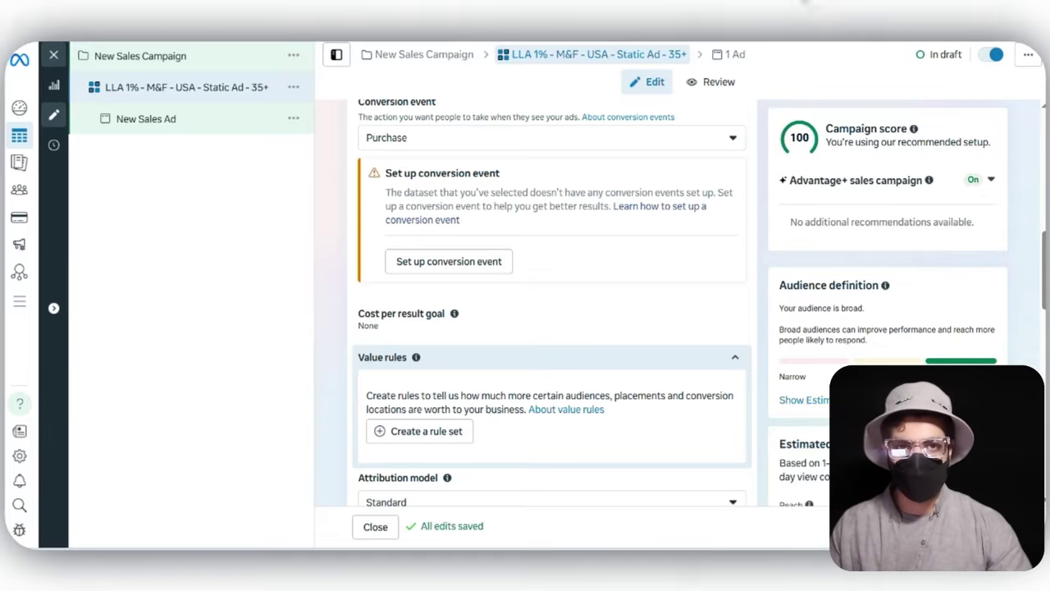
{"action": "scroll", "coordinate": [551, 328], "scroll_direction": "down", "scroll_amount": 3}
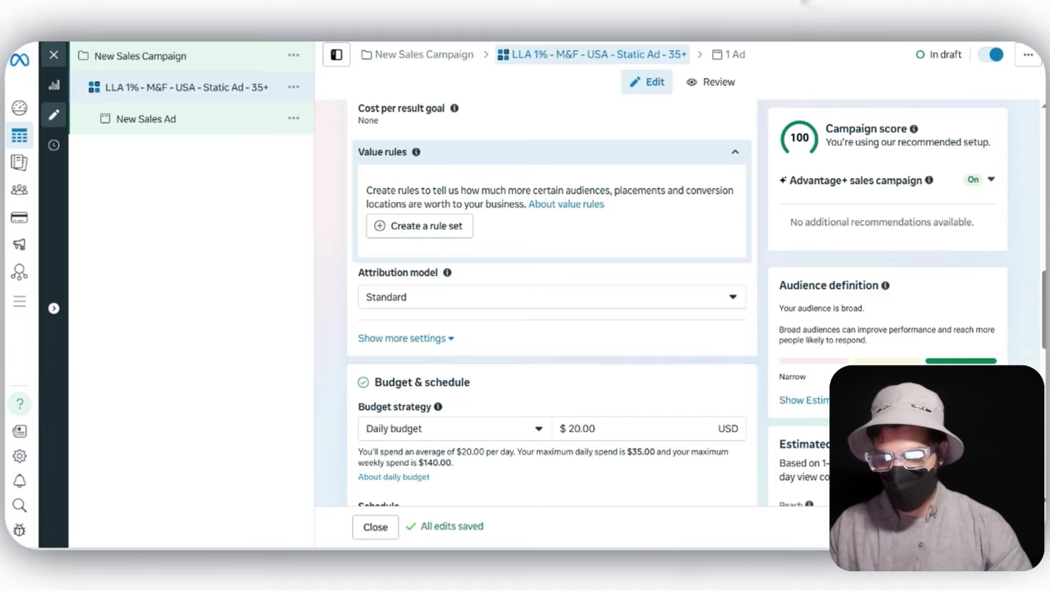
{"action": "scroll", "coordinate": [551, 328], "scroll_direction": "down", "scroll_amount": 1}
{"action": "left_click_drag", "start_coordinate": [597, 360], "coordinate": [567, 360]}
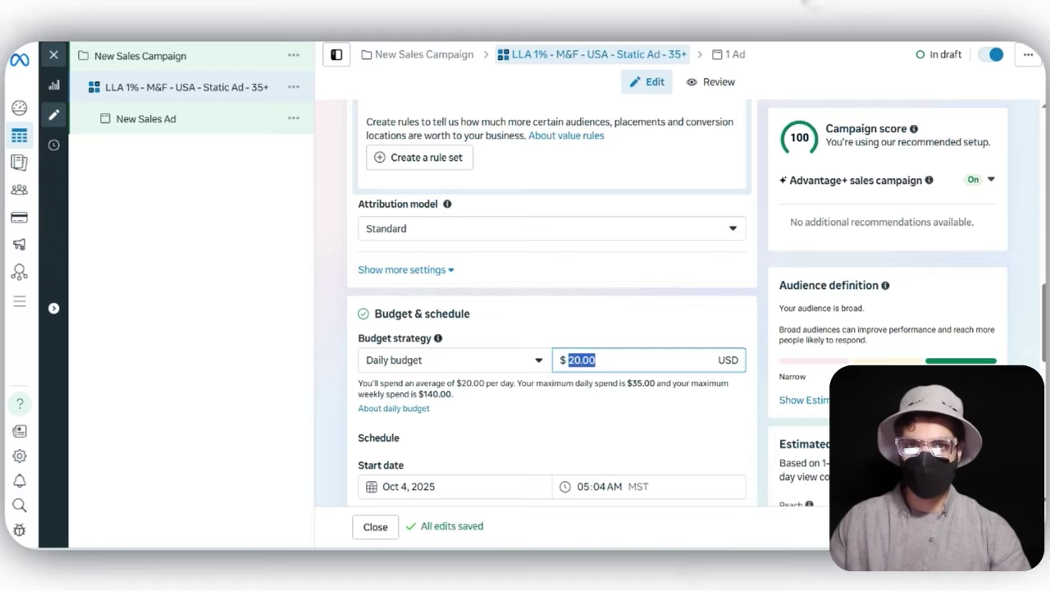
{"action": "key", "text": "Return"}
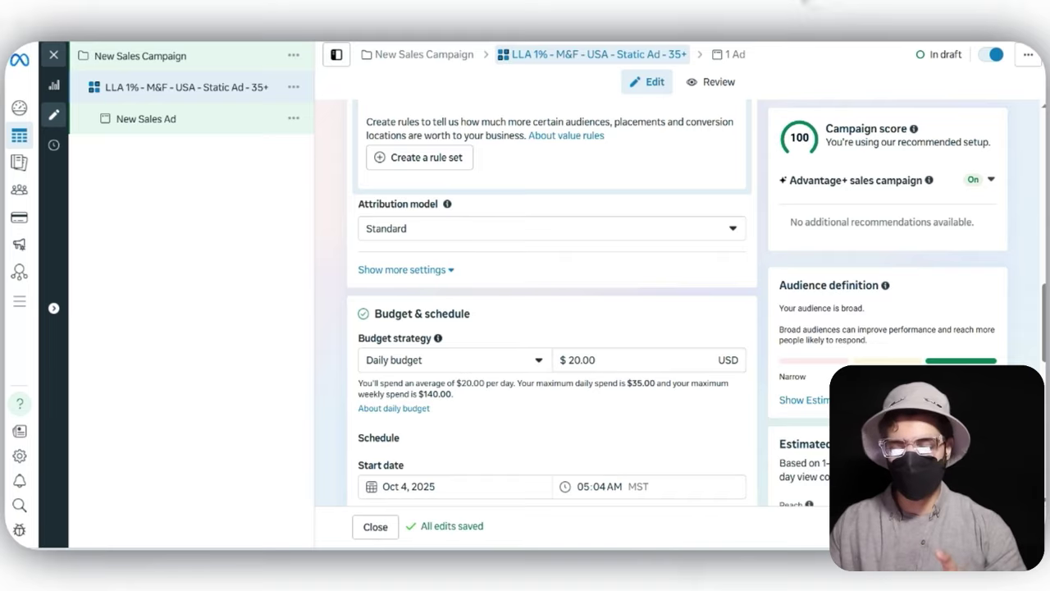
{"action": "double_click", "coordinate": [582, 360]}
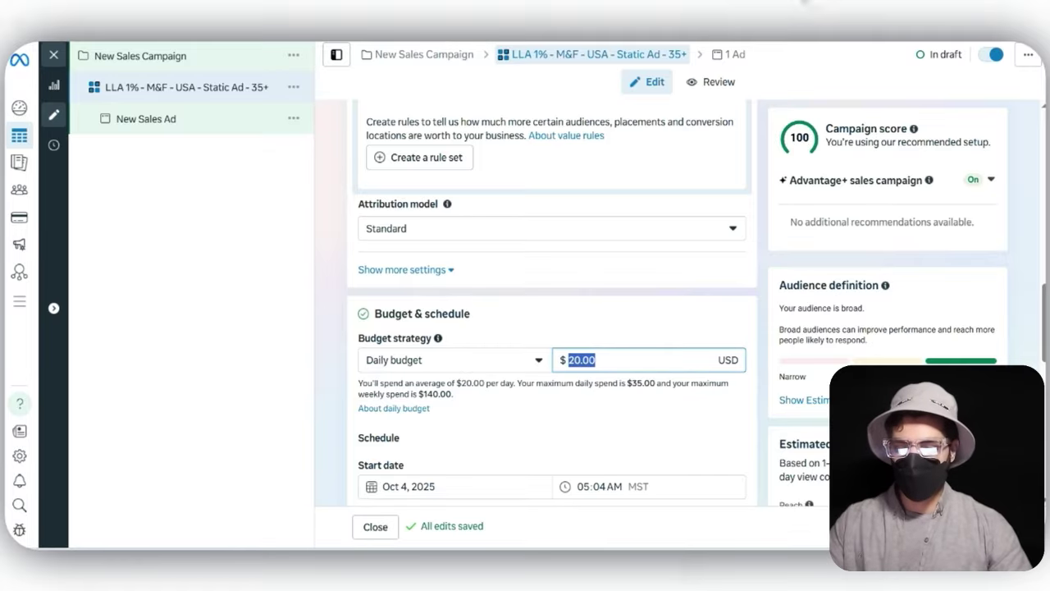
Switch the ad set's audience to the setup that further limits the reach of the ads
{"action": "scroll", "coordinate": [552, 304], "scroll_direction": "down", "scroll_amount": 2}
{"action": "scroll", "coordinate": [552, 304], "scroll_direction": "down", "scroll_amount": 4}
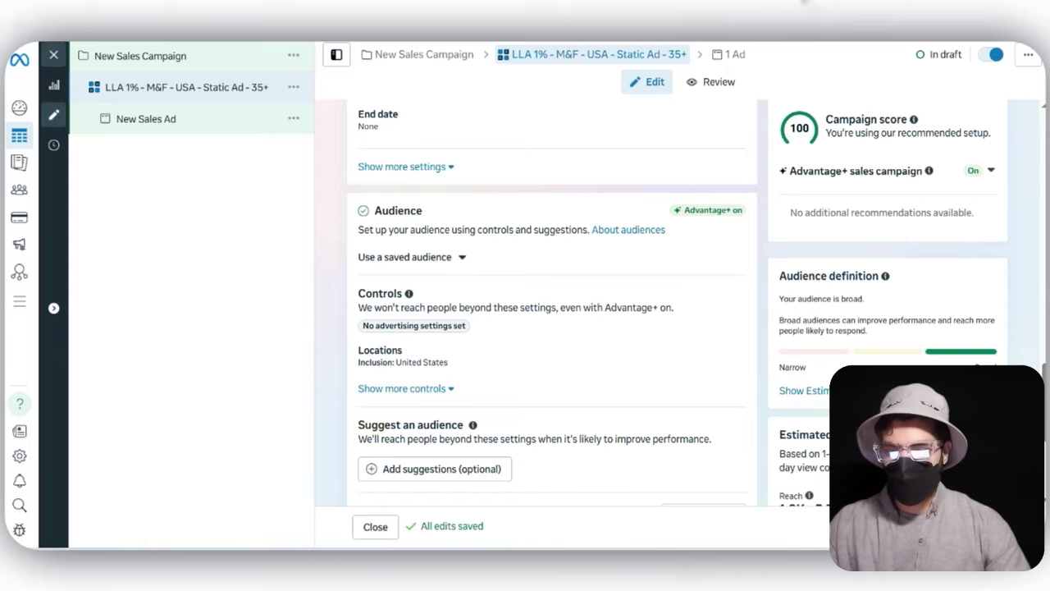
{"action": "left_click_drag", "start_coordinate": [684, 210], "coordinate": [742, 210]}
{"action": "scroll", "coordinate": [552, 304], "scroll_direction": "down", "scroll_amount": 1}
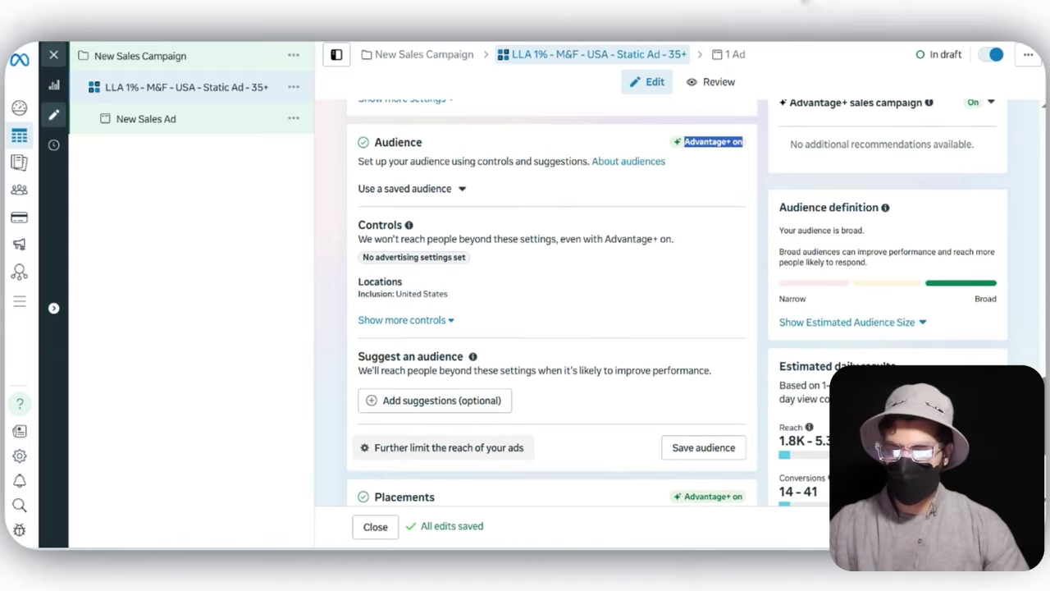
{"action": "left_click", "coordinate": [448, 447]}
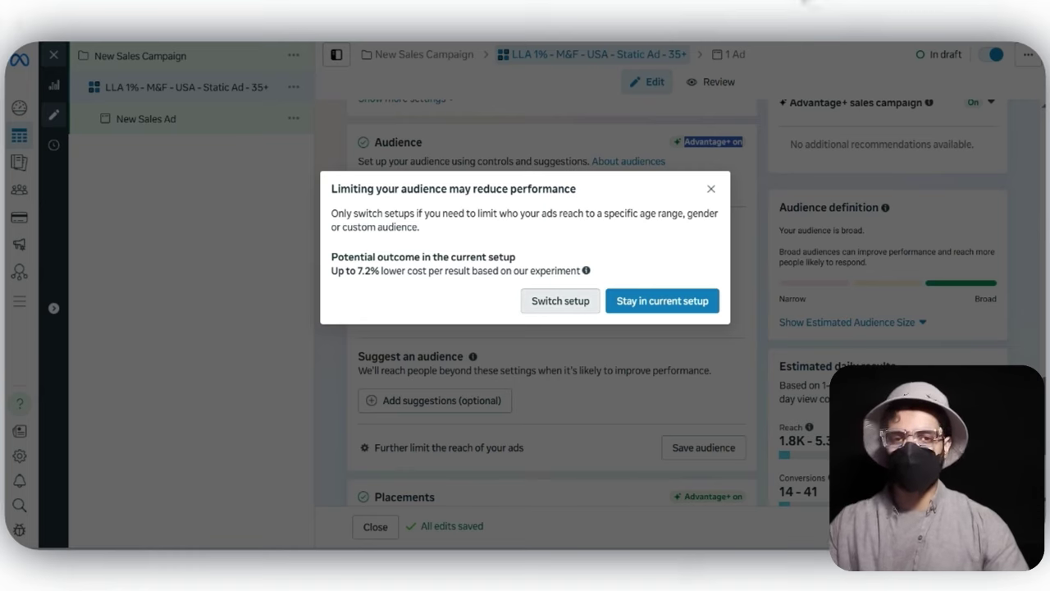
{"action": "left_click", "coordinate": [560, 300]}
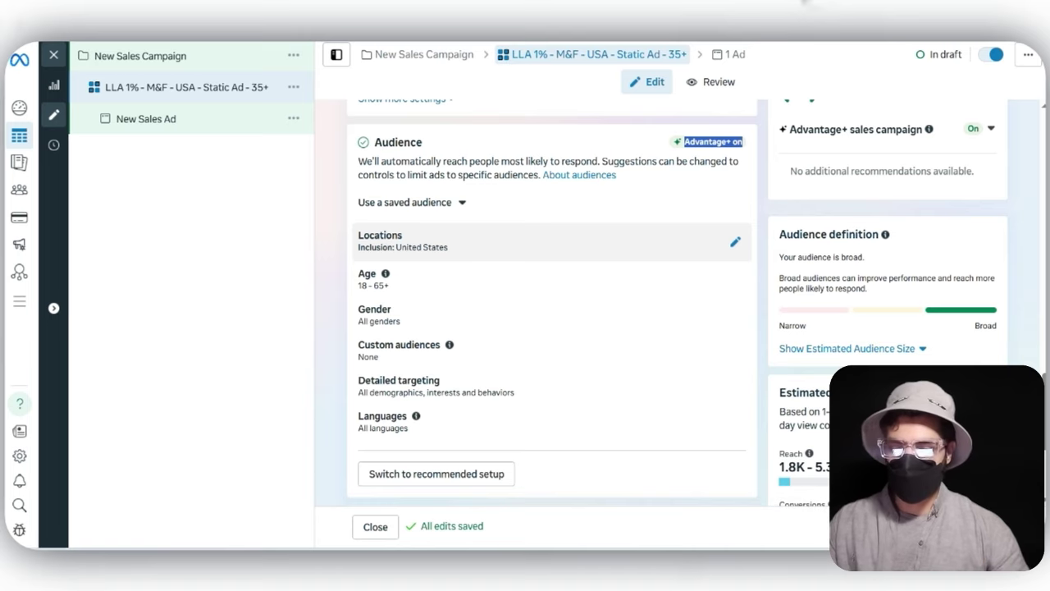
Set the audience's minimum age to 35 and turn off using the age range as a suggestion
{"action": "left_click", "coordinate": [551, 279]}
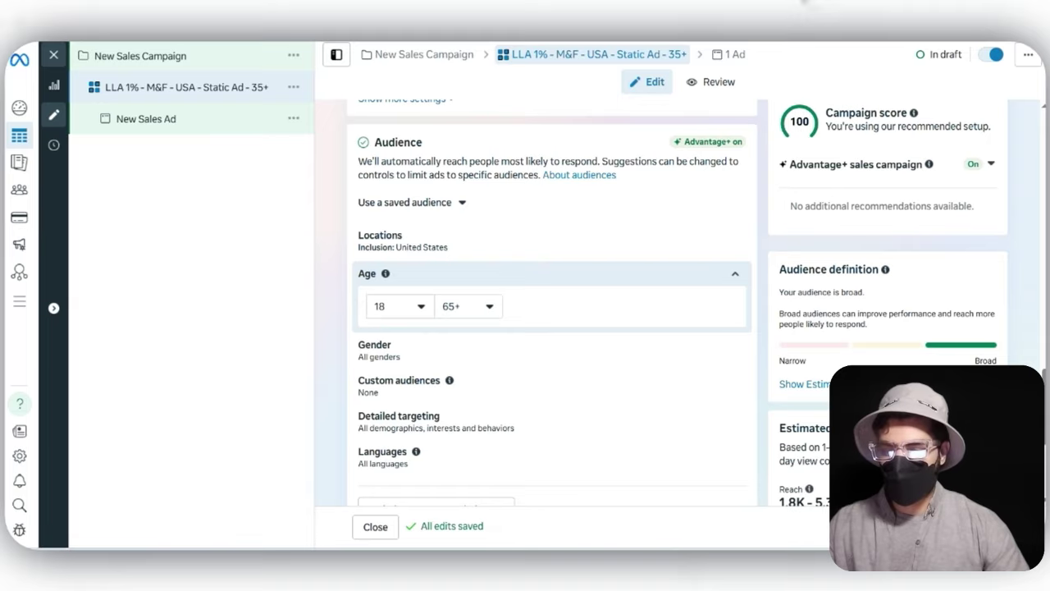
{"action": "left_click", "coordinate": [399, 306]}
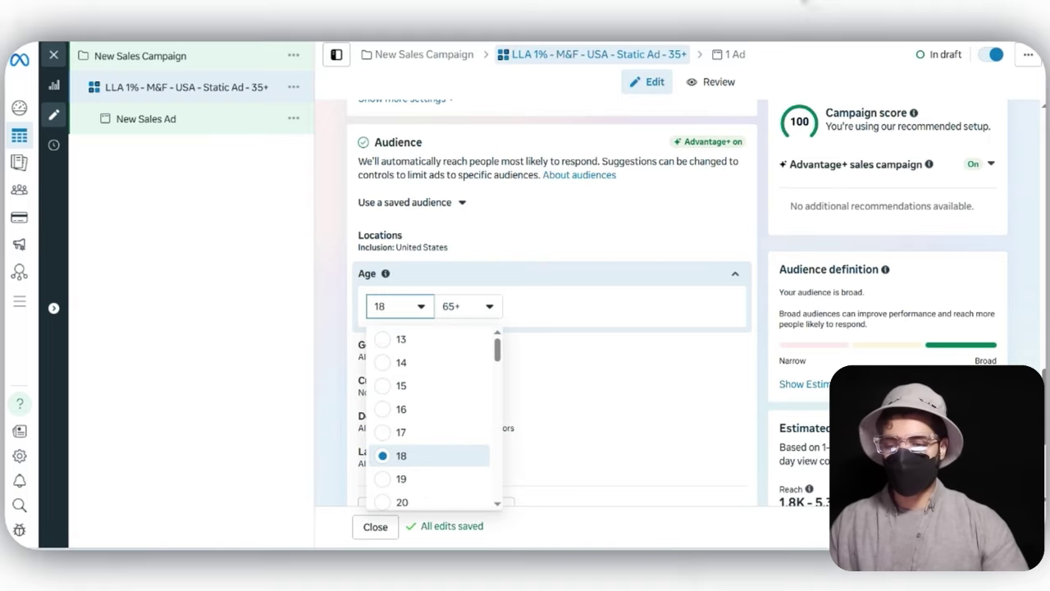
{"action": "scroll", "coordinate": [430, 419], "scroll_direction": "down", "scroll_amount": 8}
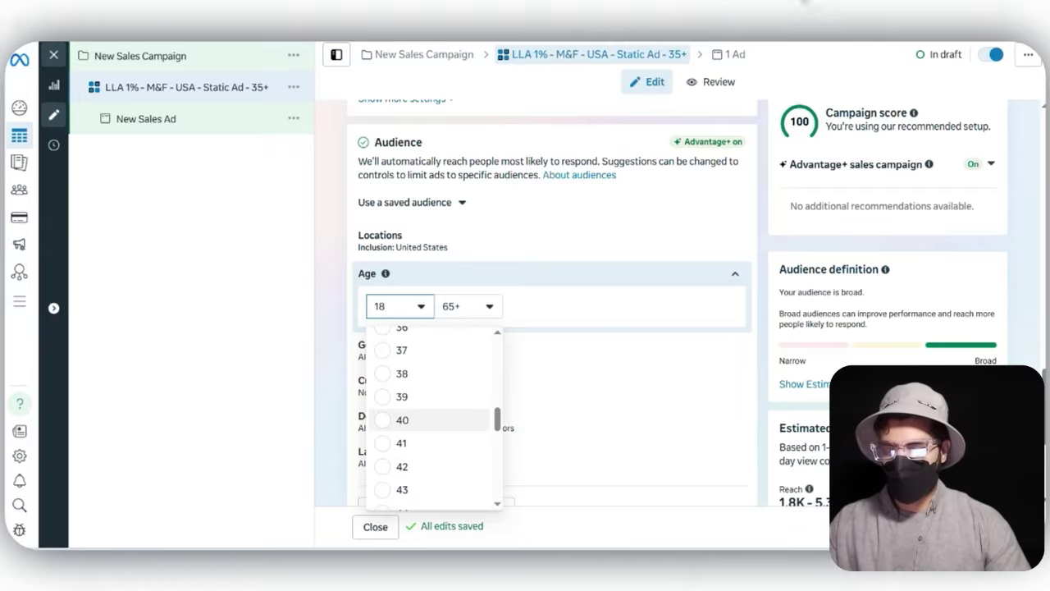
{"action": "scroll", "coordinate": [430, 371], "scroll_direction": "up", "scroll_amount": 1}
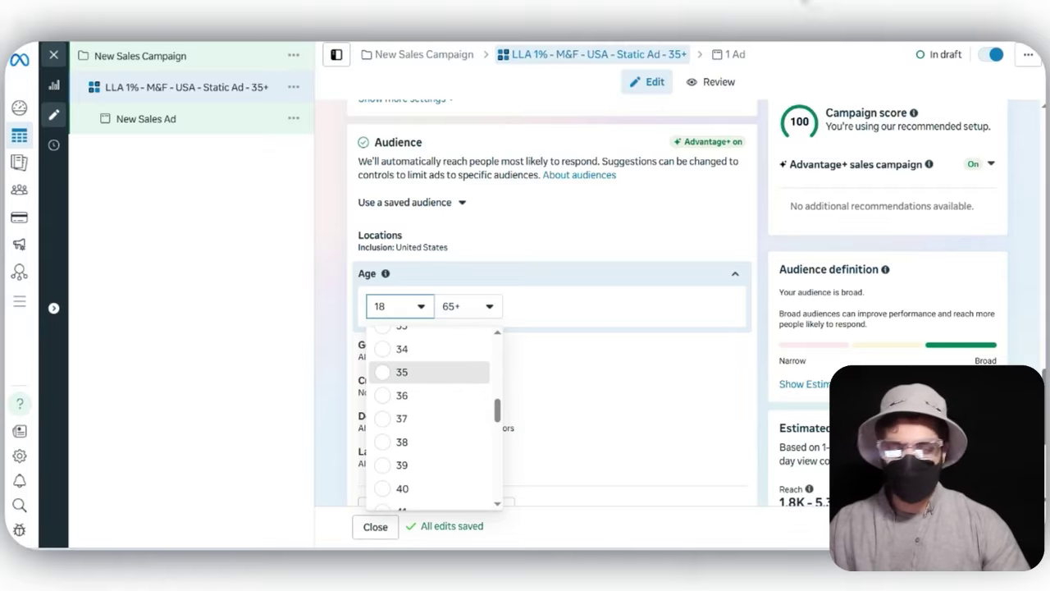
{"action": "left_click", "coordinate": [430, 372]}
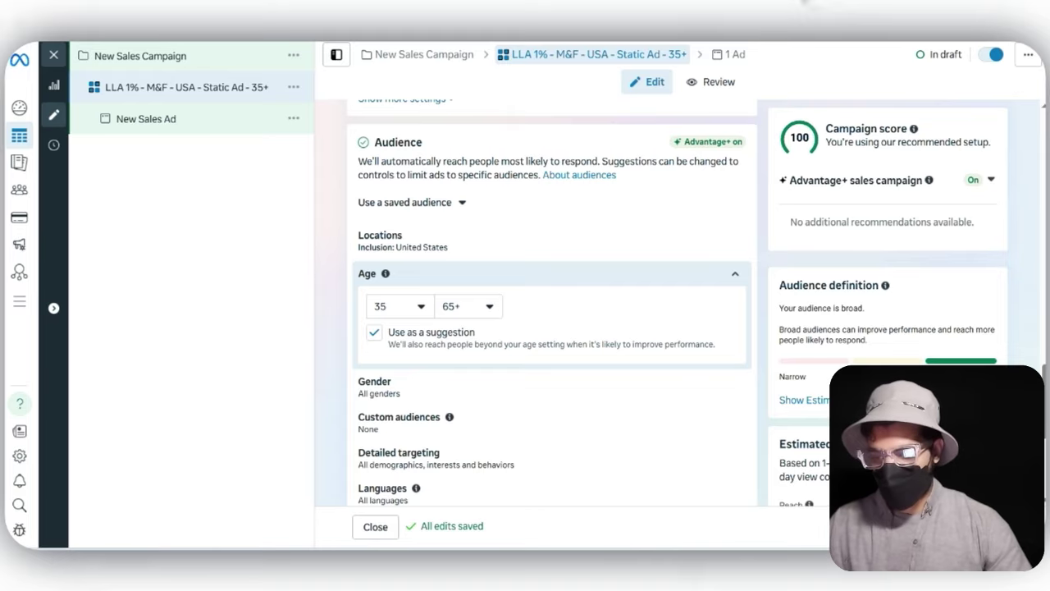
{"action": "left_click", "coordinate": [374, 333]}
Include the existing Lookalike (US, 1%) audience in the ad set's custom audiences and check the remaining targeting and placement settings
{"action": "scroll", "coordinate": [374, 333], "scroll_direction": "down", "scroll_amount": 1}
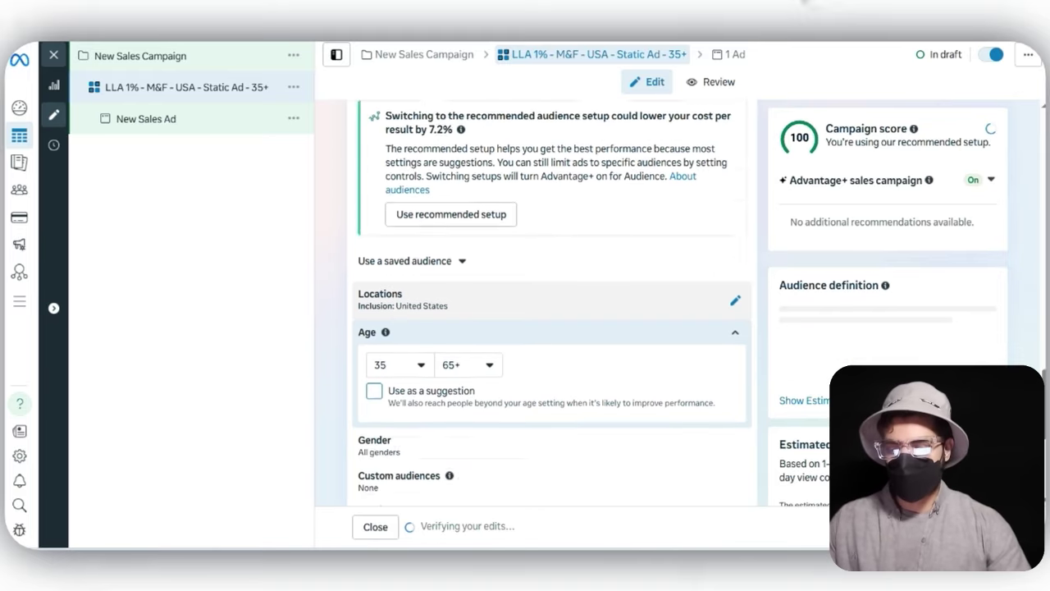
{"action": "left_click", "coordinate": [379, 309]}
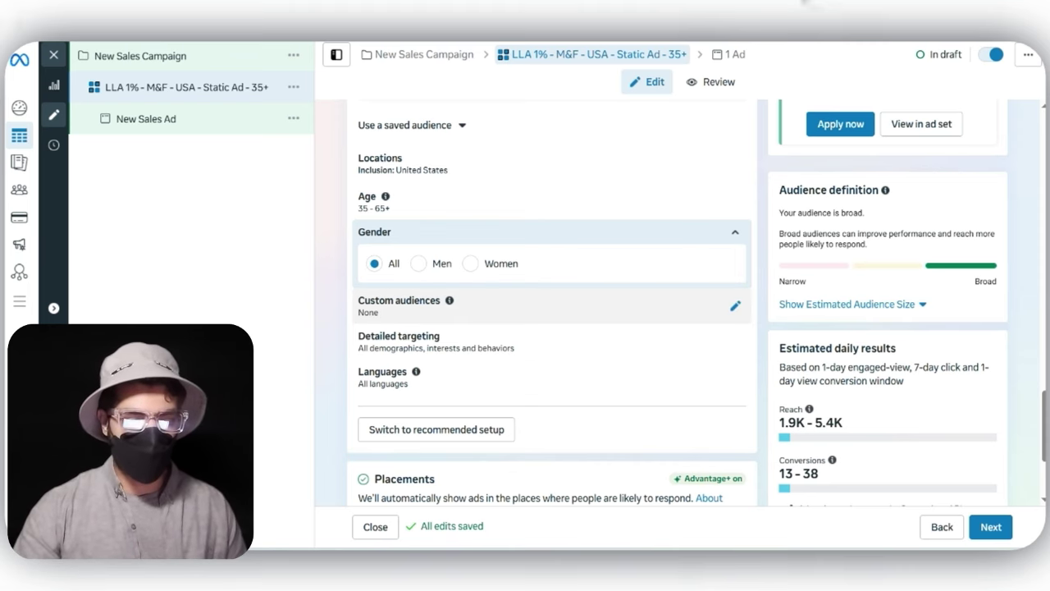
{"action": "left_click", "coordinate": [551, 306]}
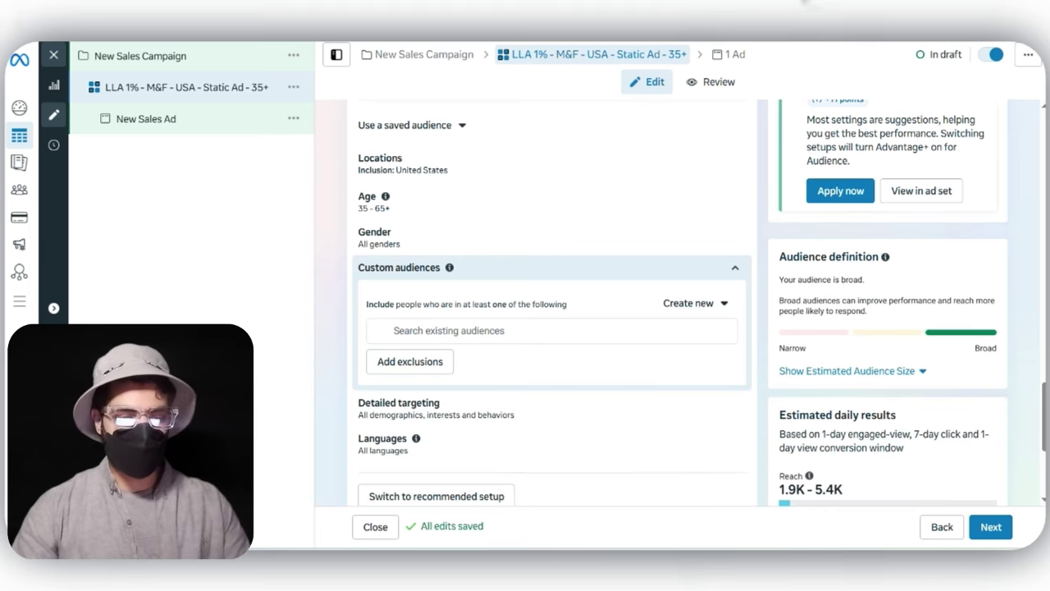
{"action": "left_click", "coordinate": [551, 330]}
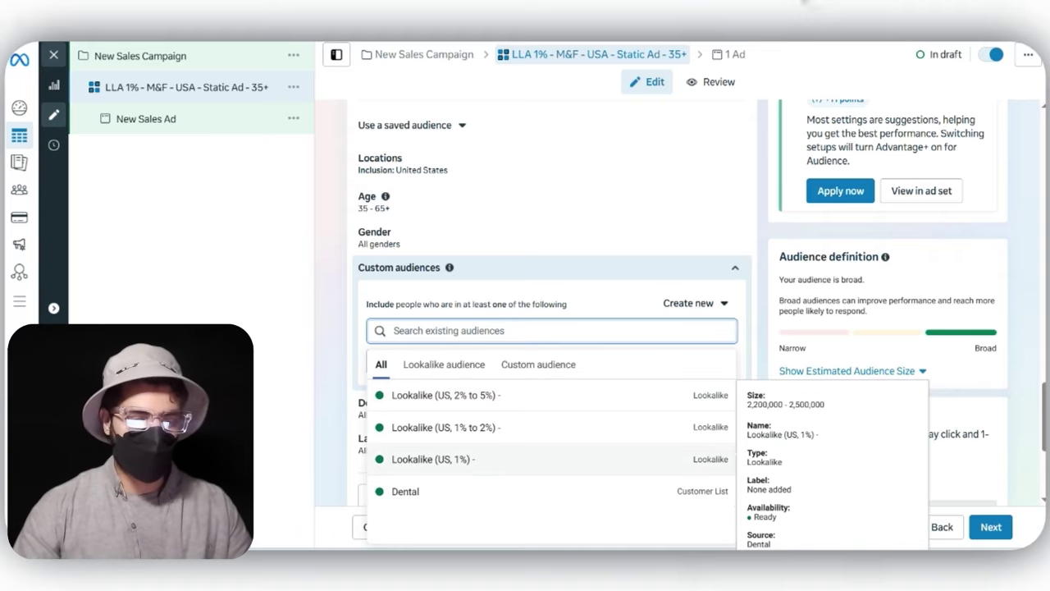
{"action": "left_click", "coordinate": [433, 458]}
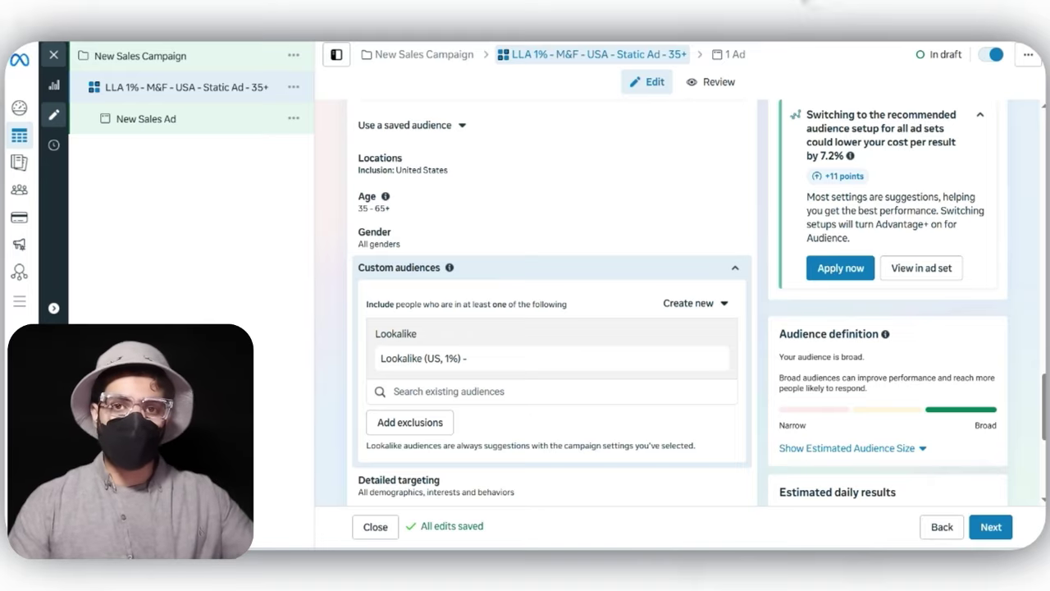
{"action": "scroll", "coordinate": [680, 304], "scroll_direction": "down", "scroll_amount": 3}
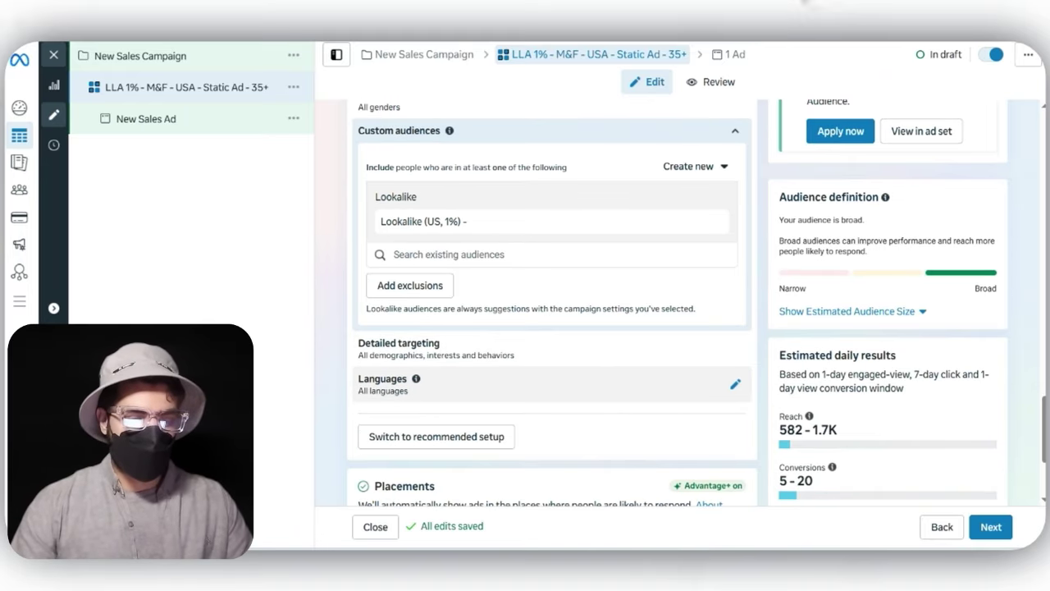
{"action": "scroll", "coordinate": [681, 303], "scroll_direction": "down", "scroll_amount": 4}
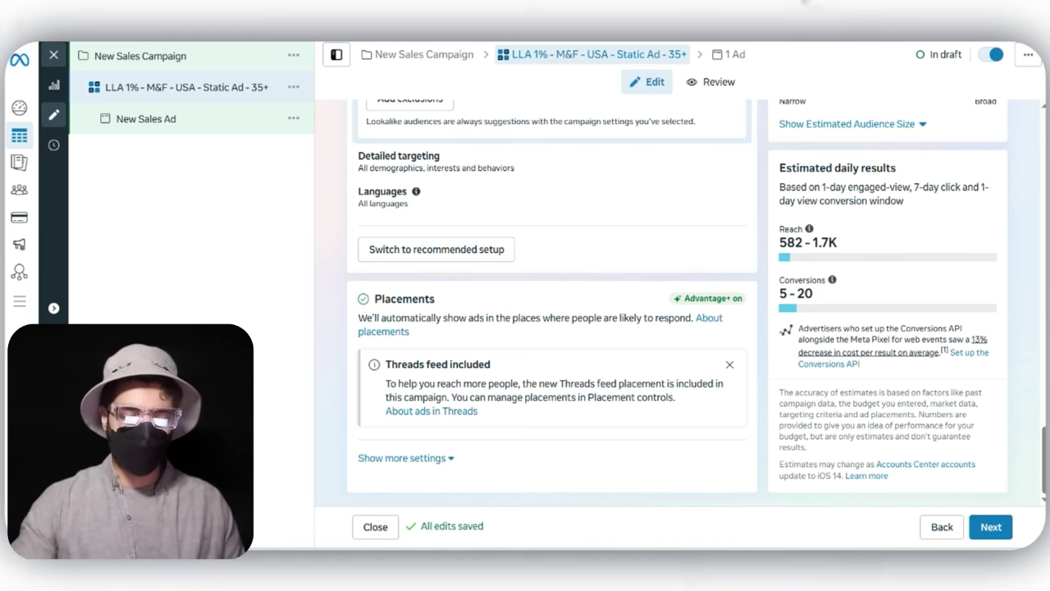
Expand the additional placement settings and restrict the ad set's device delivery to only when connected to Wi-Fi
{"action": "left_click", "coordinate": [401, 458]}
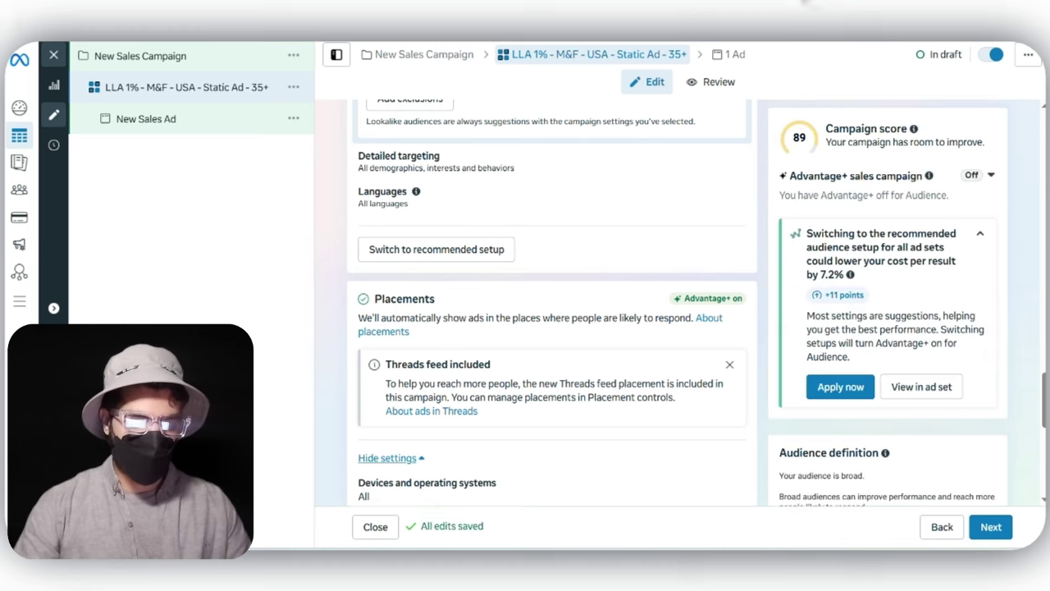
{"action": "scroll", "coordinate": [402, 457], "scroll_direction": "down", "scroll_amount": 3}
{"action": "scroll", "coordinate": [549, 328], "scroll_direction": "down", "scroll_amount": 2}
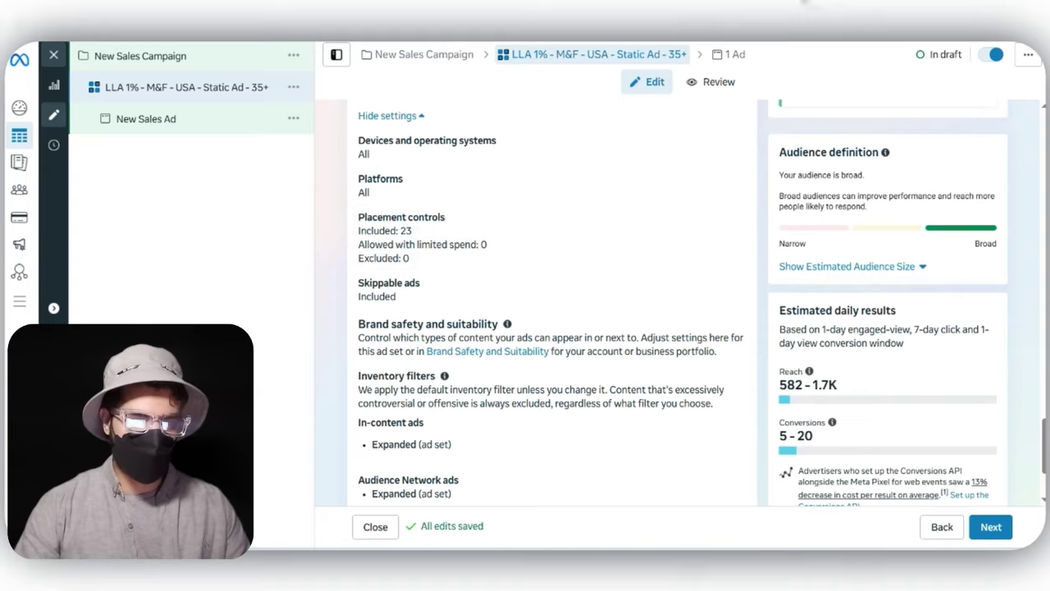
{"action": "scroll", "coordinate": [550, 328], "scroll_direction": "down", "scroll_amount": 2}
{"action": "scroll", "coordinate": [550, 328], "scroll_direction": "up", "scroll_amount": 2}
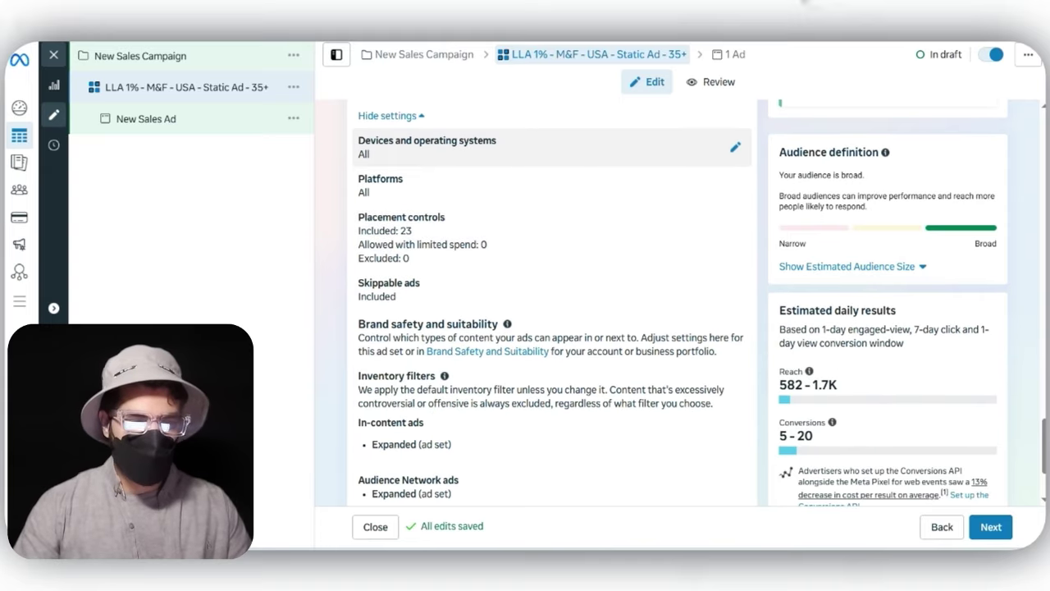
{"action": "left_click", "coordinate": [733, 143]}
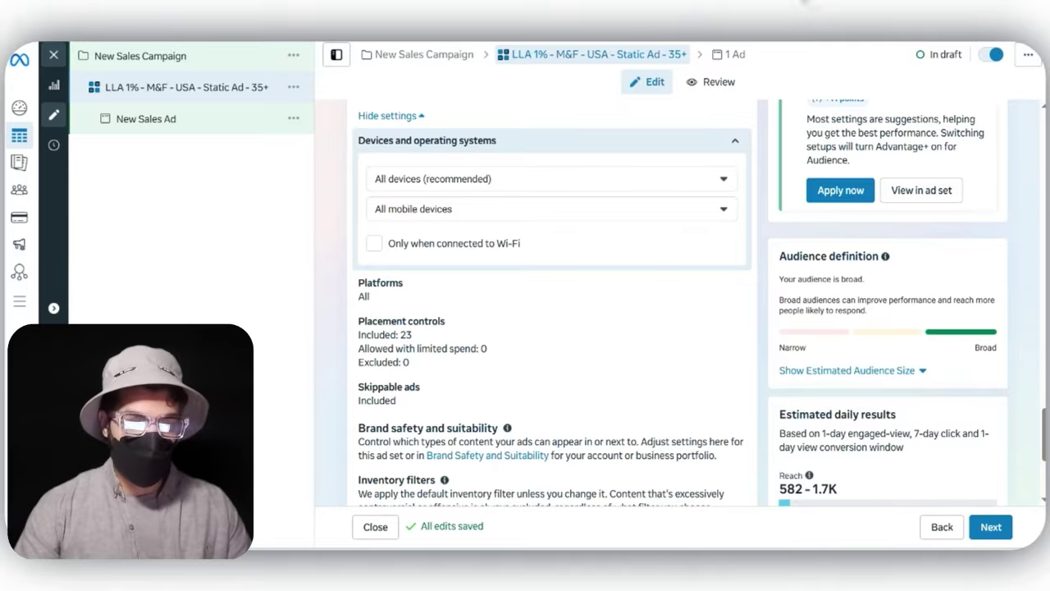
{"action": "left_click", "coordinate": [374, 244]}
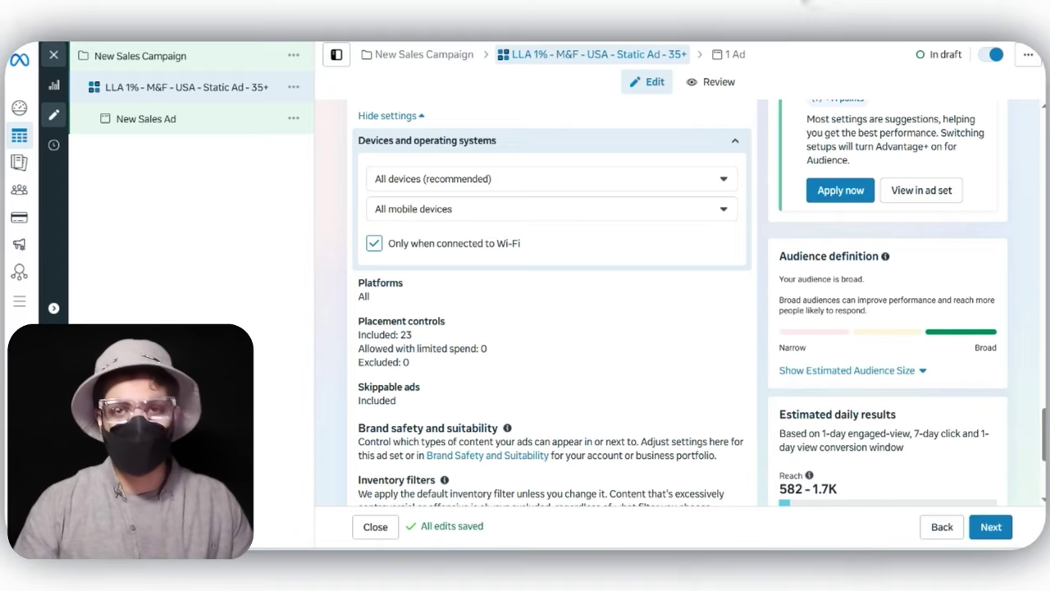
Review the remaining placement and brand safety settings, the available device types and the estimated daily conversions
{"action": "scroll", "coordinate": [551, 304], "scroll_direction": "down", "scroll_amount": 2}
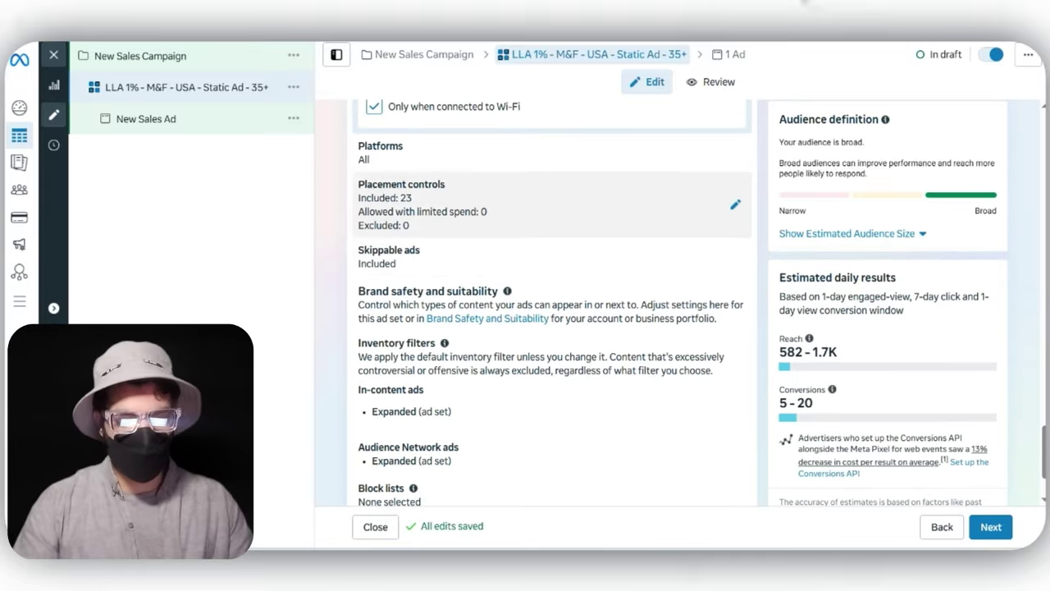
{"action": "scroll", "coordinate": [551, 304], "scroll_direction": "down", "scroll_amount": 1}
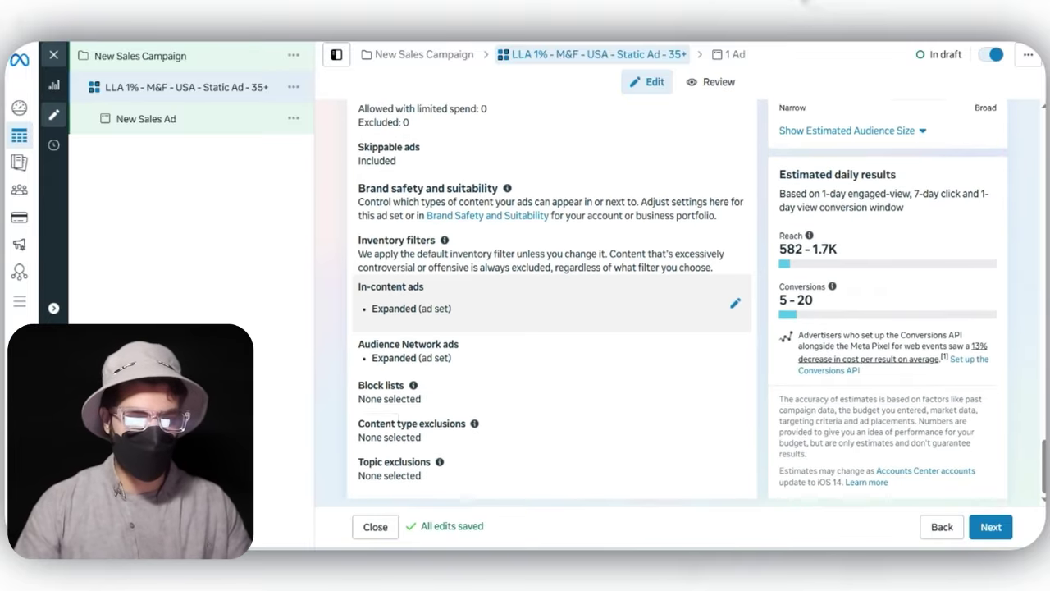
{"action": "scroll", "coordinate": [551, 304], "scroll_direction": "up", "scroll_amount": 1}
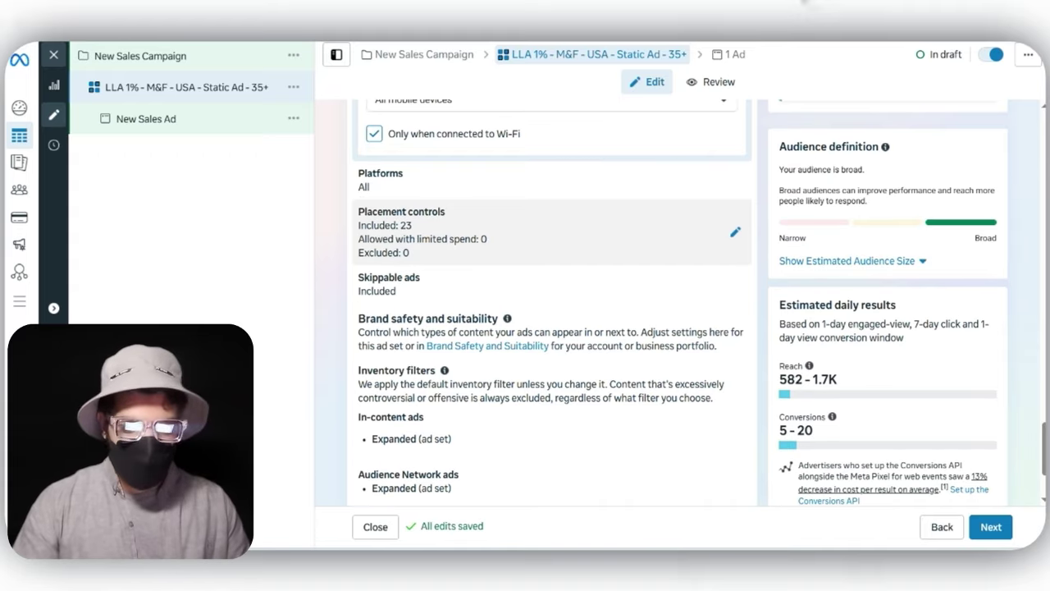
{"action": "scroll", "coordinate": [551, 304], "scroll_direction": "up", "scroll_amount": 1}
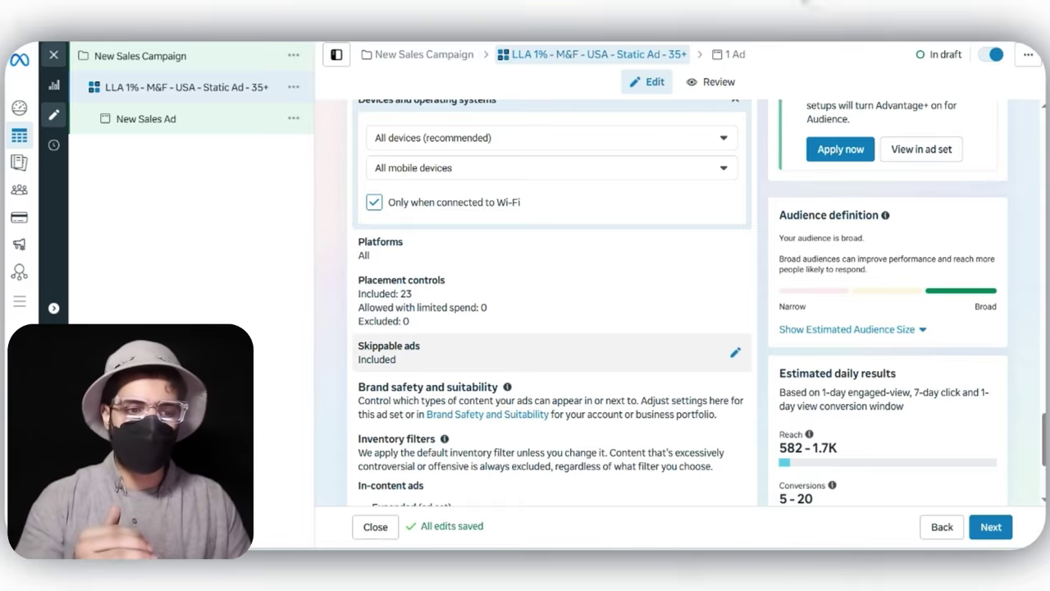
{"action": "left_click", "coordinate": [551, 137]}
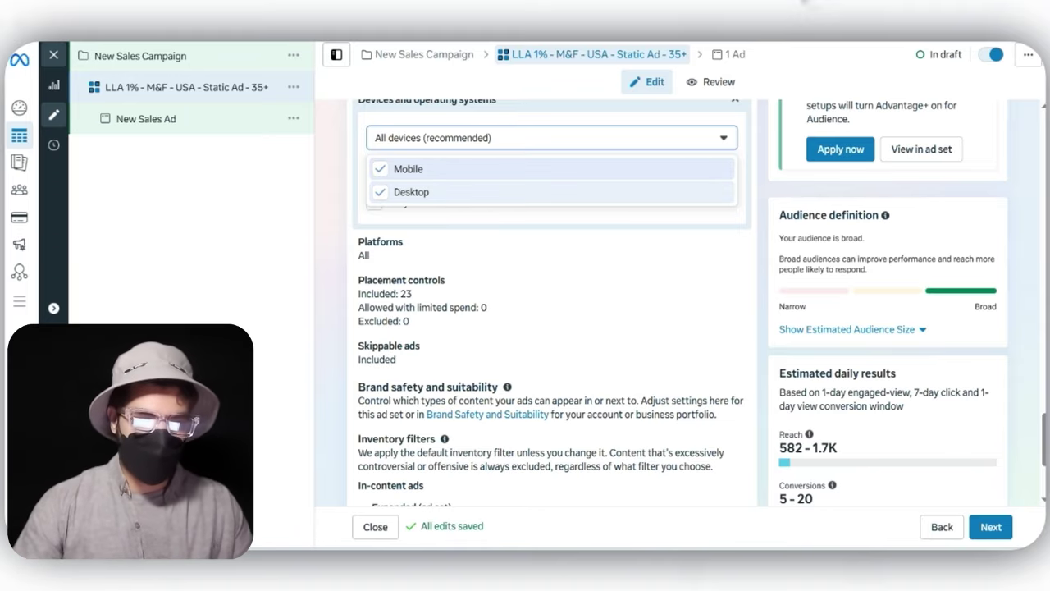
{"action": "left_click", "coordinate": [551, 138]}
{"action": "scroll", "coordinate": [831, 348], "scroll_direction": "down", "scroll_amount": 2}
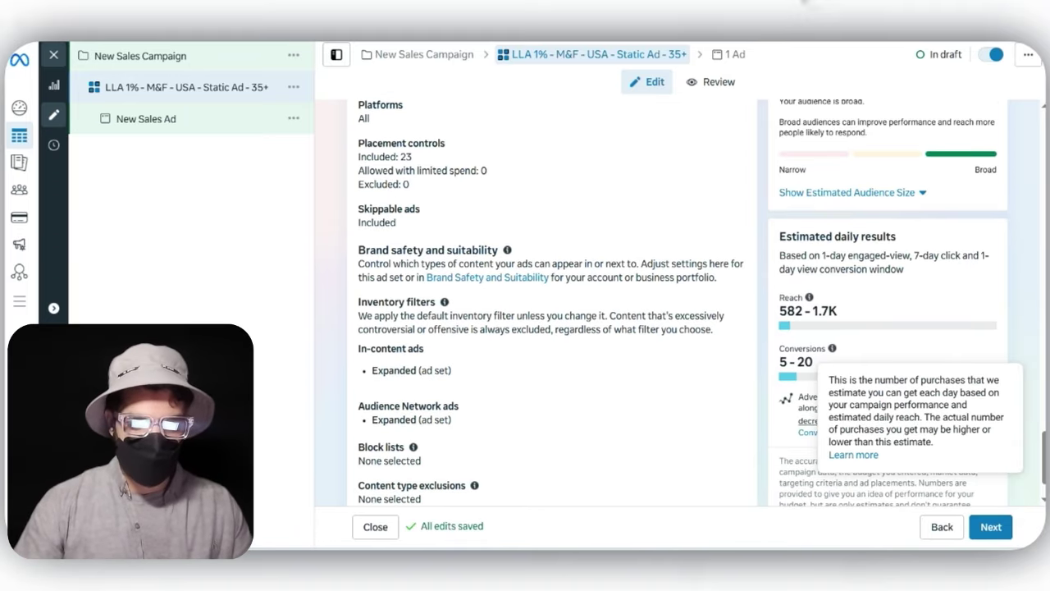
{"action": "left_click_drag", "start_coordinate": [814, 362], "coordinate": [779, 362]}
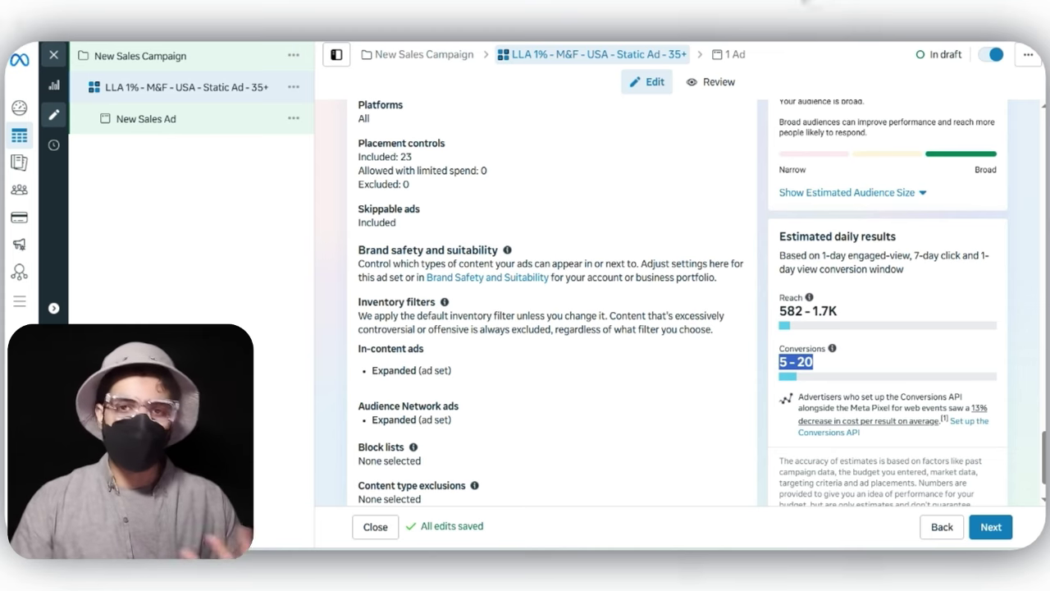
{"action": "mouse_move", "coordinate": [832, 348]}
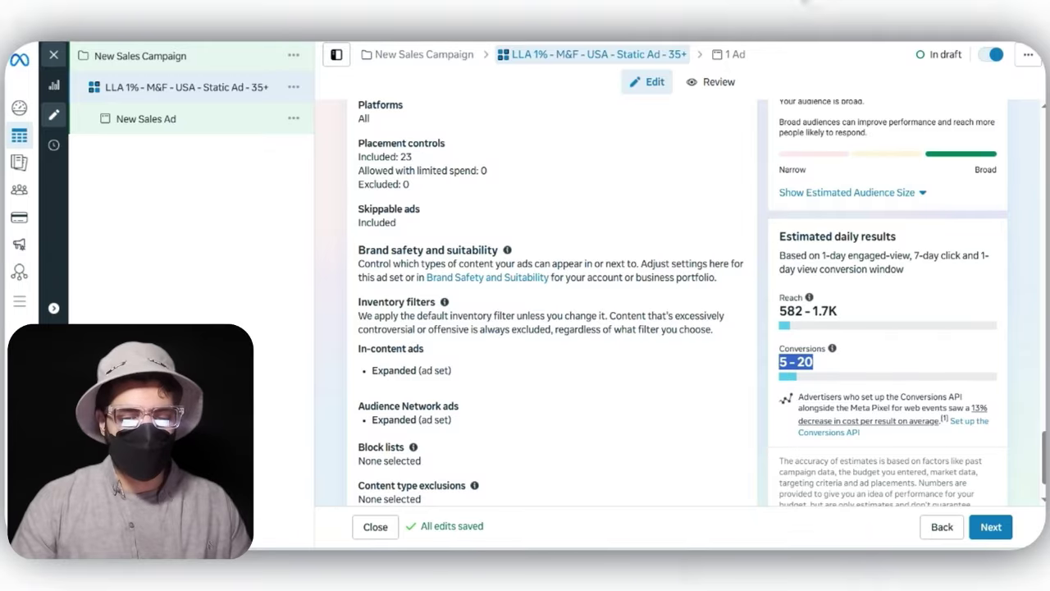
Proceed to the ad level and name the ad "LLA 1% - M&F - USA - Static Ad - 35+Ad 1"
{"action": "left_click", "coordinate": [991, 526]}
{"action": "left_click_drag", "start_coordinate": [427, 155], "coordinate": [364, 156]}
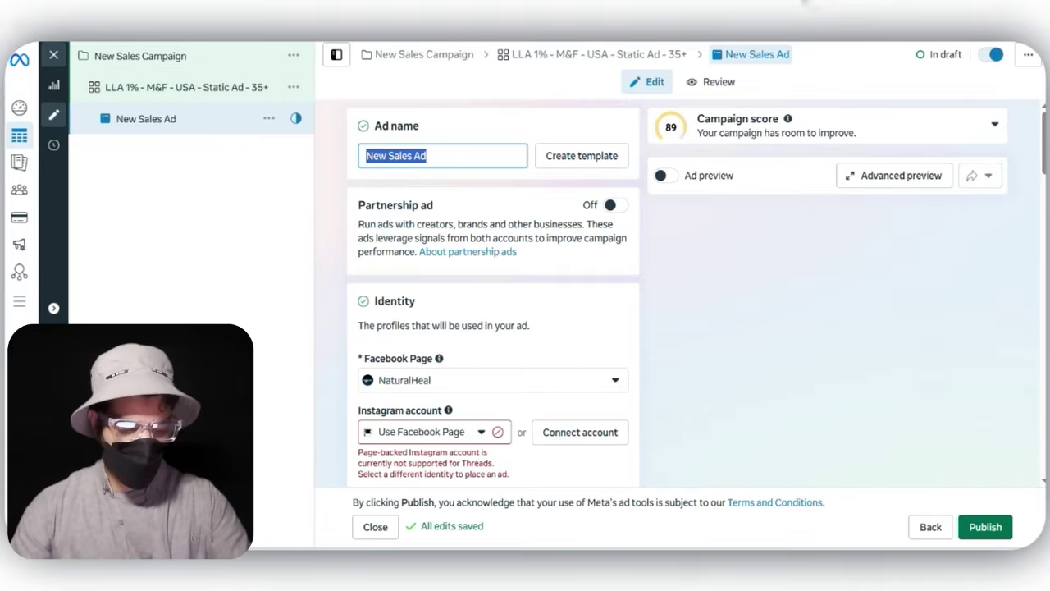
{"action": "type", "text": "LLA 1% - M&F - USA - Static Ad - 35+"}
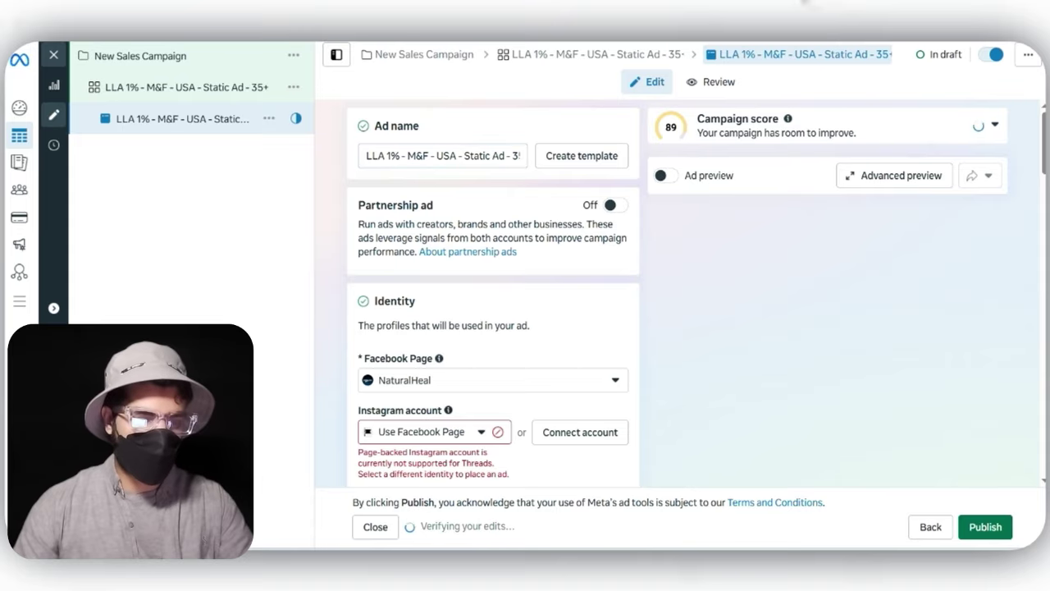
{"action": "key", "text": "ctrl+a"}
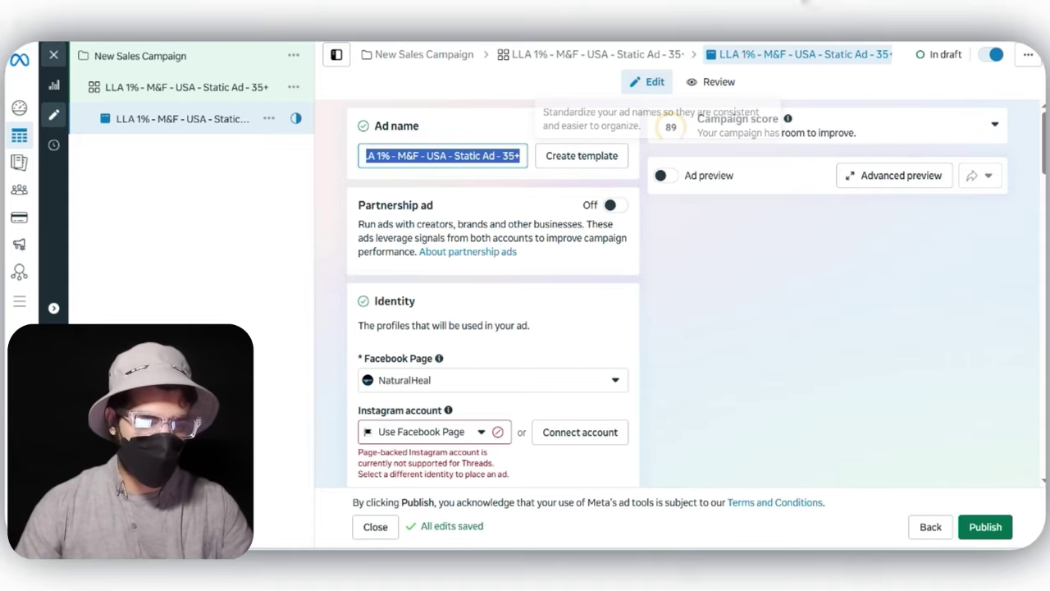
{"action": "left_click", "coordinate": [722, 271]}
{"action": "left_click", "coordinate": [476, 156]}
{"action": "key", "text": "End"}
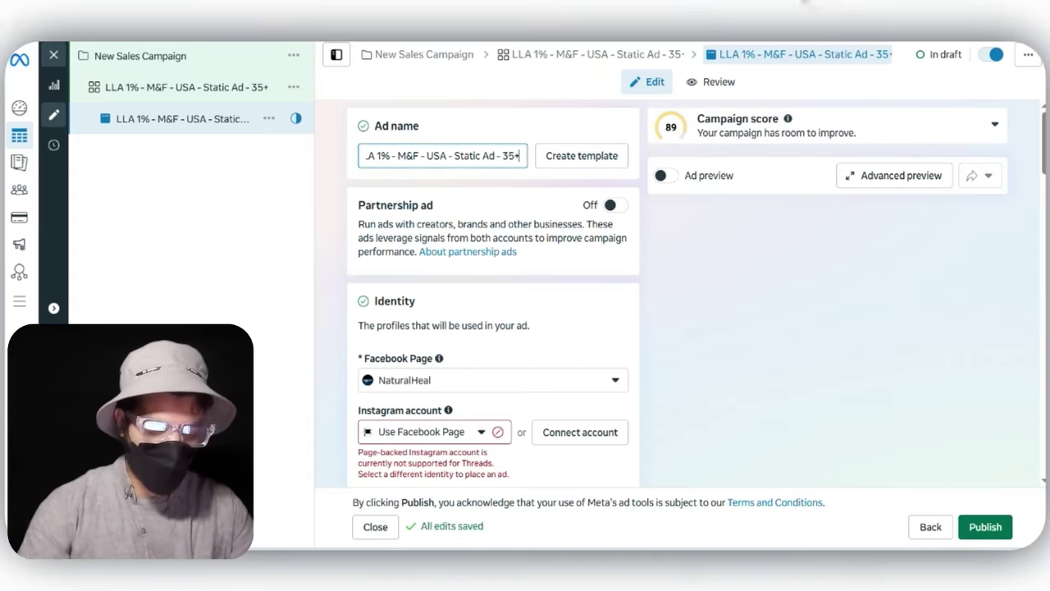
{"action": "type", "text": "Ad 1"}
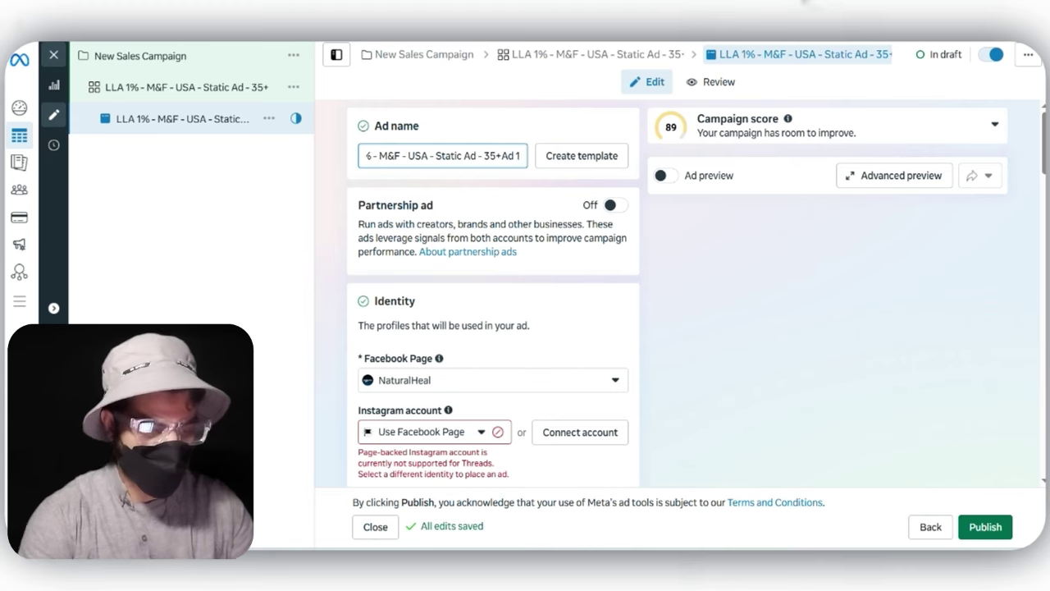
Paste the landing page link as the website URL in the ad's destination settings
{"action": "scroll", "coordinate": [492, 312], "scroll_direction": "down", "scroll_amount": 8}
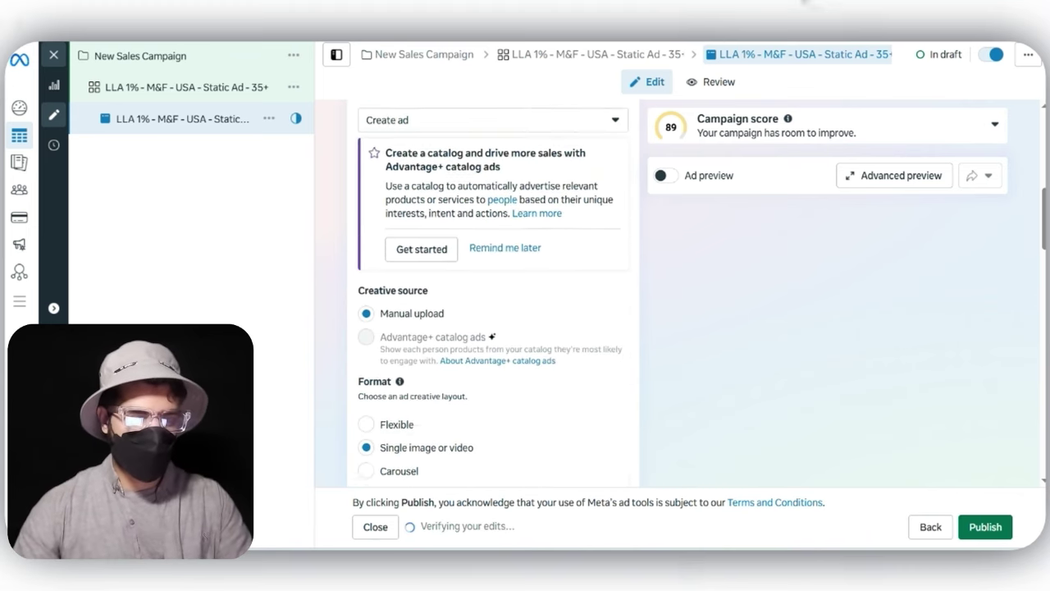
{"action": "scroll", "coordinate": [492, 312], "scroll_direction": "down", "scroll_amount": 4}
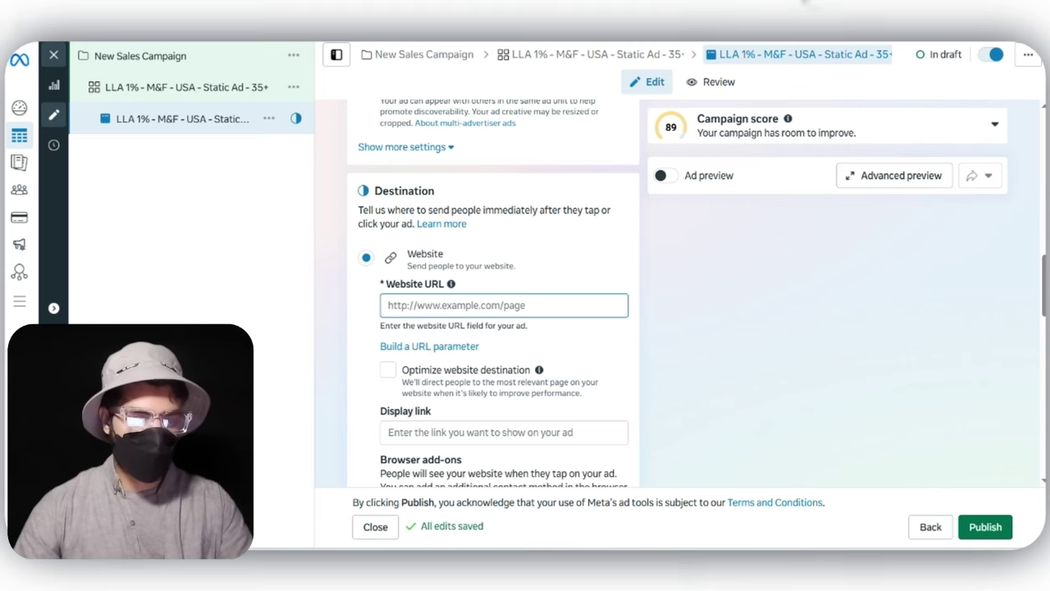
{"action": "right_click", "coordinate": [438, 306]}
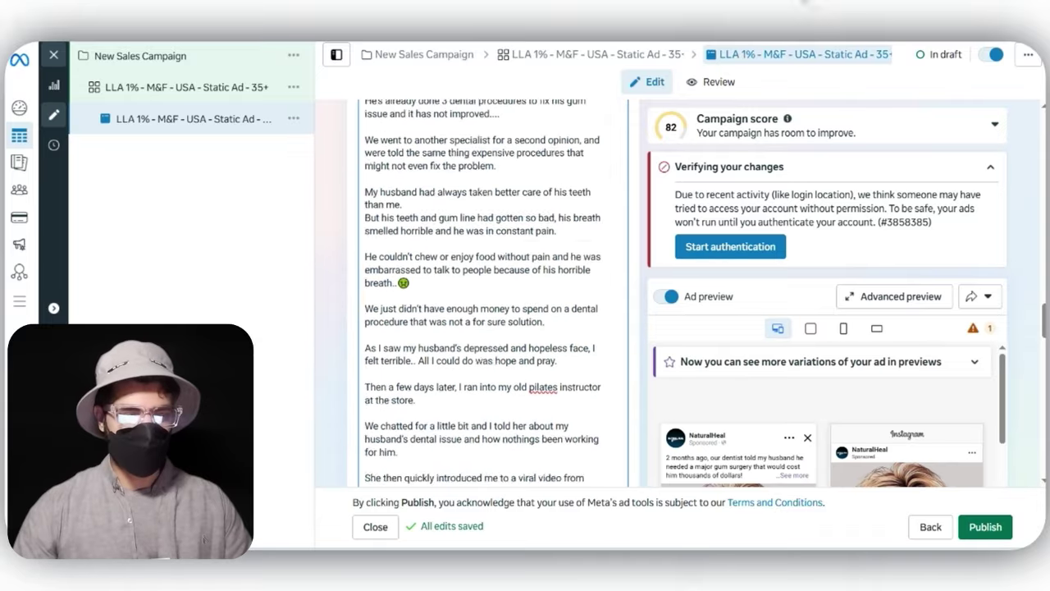
Collapse the account verification notice and review the ad previews and the full primary text
{"action": "left_click", "coordinate": [990, 167]}
{"action": "scroll", "coordinate": [494, 294], "scroll_direction": "down", "scroll_amount": 3}
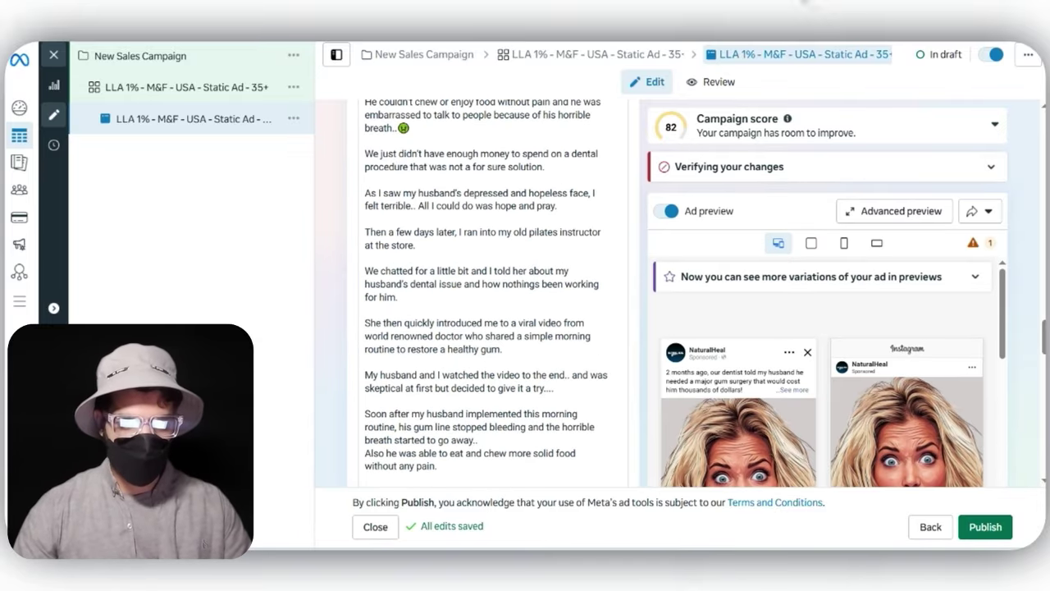
{"action": "scroll", "coordinate": [827, 371], "scroll_direction": "down", "scroll_amount": 2}
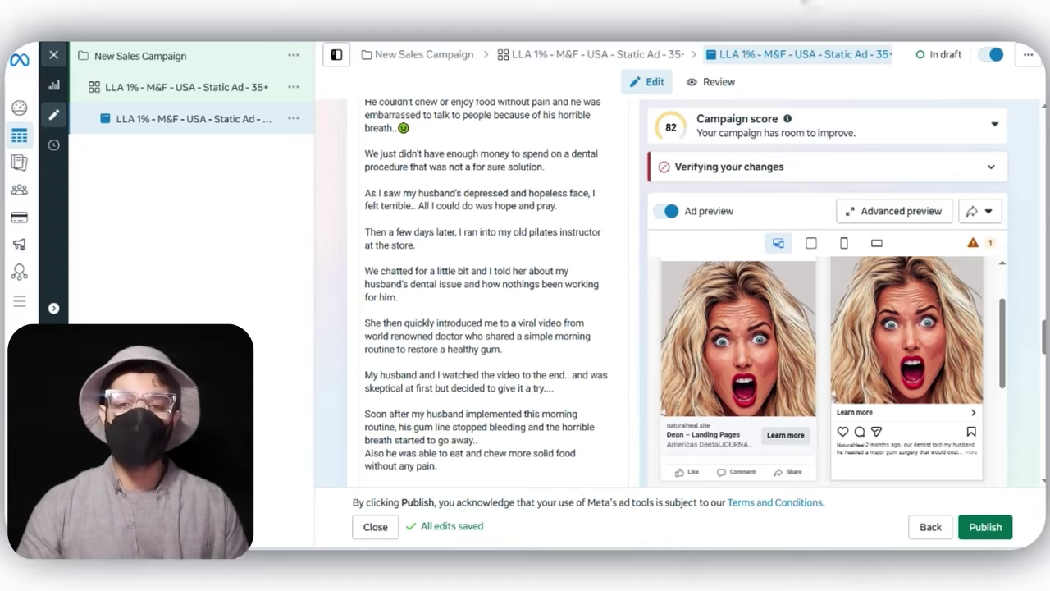
{"action": "scroll", "coordinate": [492, 296], "scroll_direction": "up", "scroll_amount": 10}
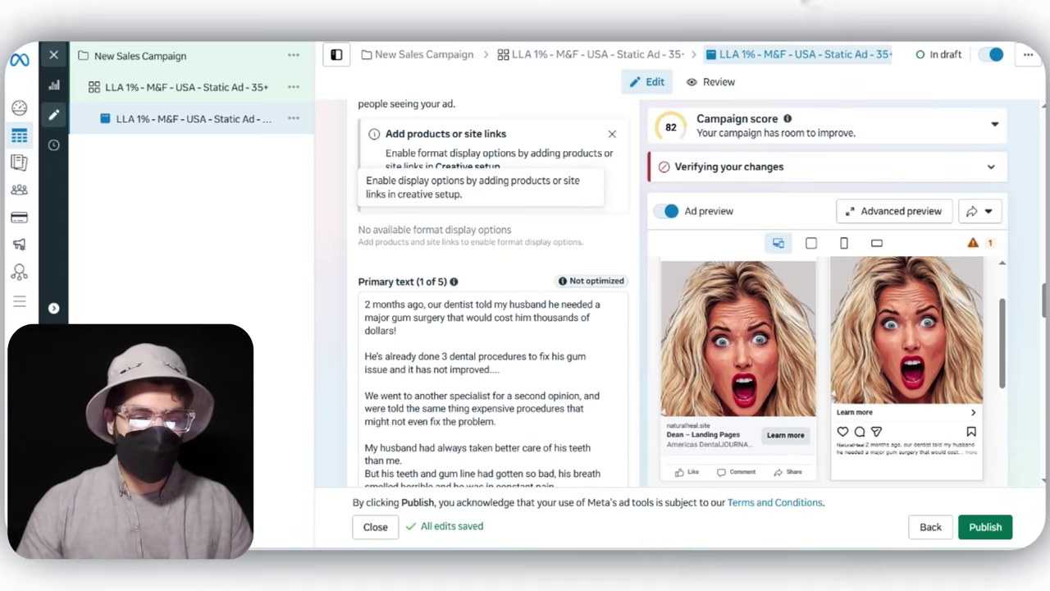
{"action": "left_click_drag", "start_coordinate": [365, 304], "coordinate": [526, 420]}
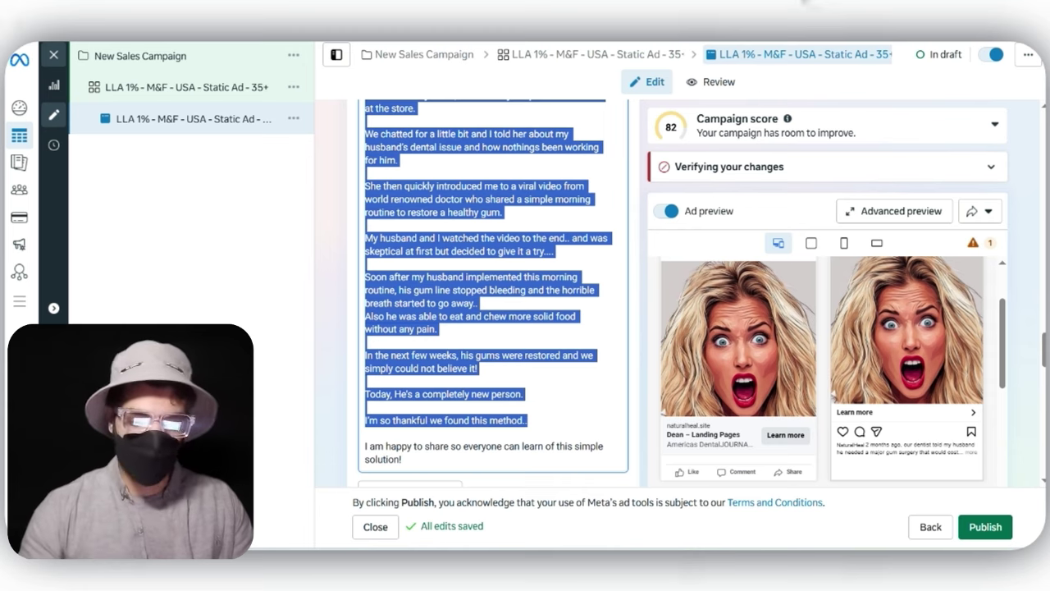
Add the headline "Over 93% of Dental Patients Don't Know This" to the ad
{"action": "scroll", "coordinate": [492, 287], "scroll_direction": "down", "scroll_amount": 3}
{"action": "left_click", "coordinate": [492, 337]}
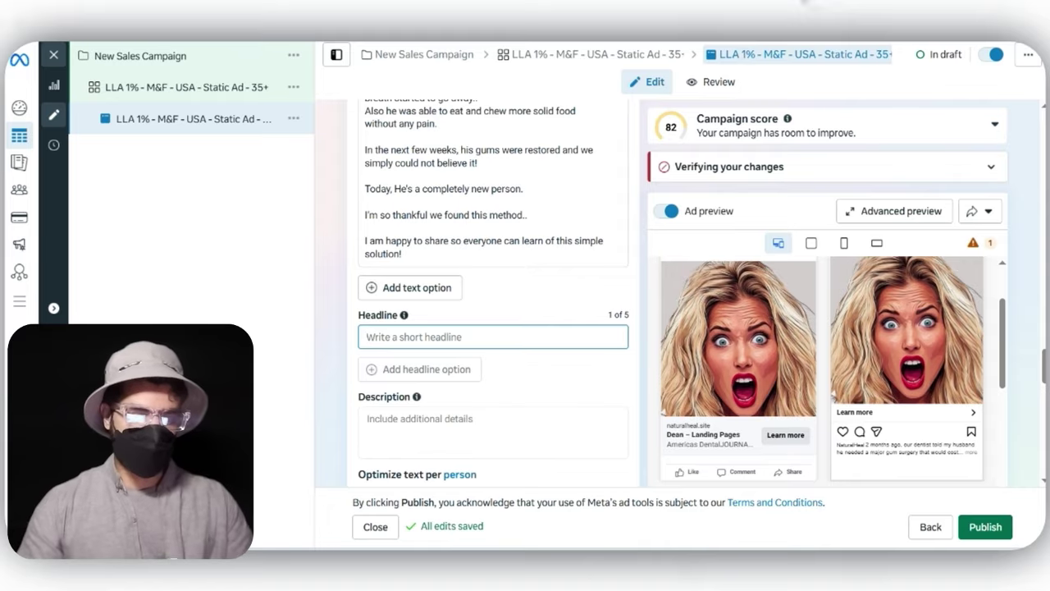
{"action": "type", "text": "Over 93% of Dental Patients Don't Know This"}
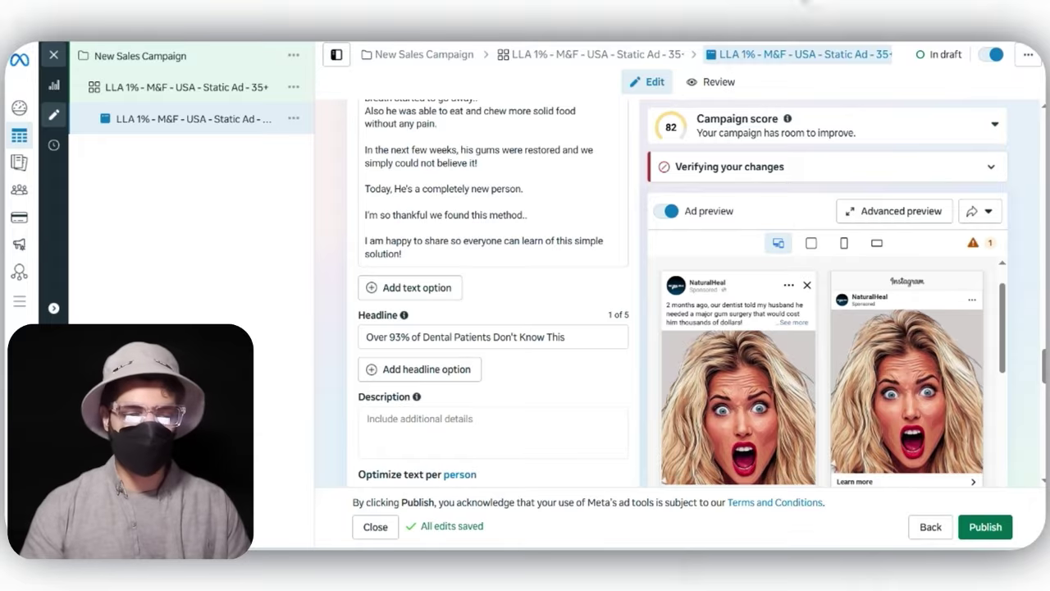
Quick duplicate the 1% lookalike ad set together with its ad
{"action": "scroll", "coordinate": [492, 288], "scroll_direction": "up", "scroll_amount": 3}
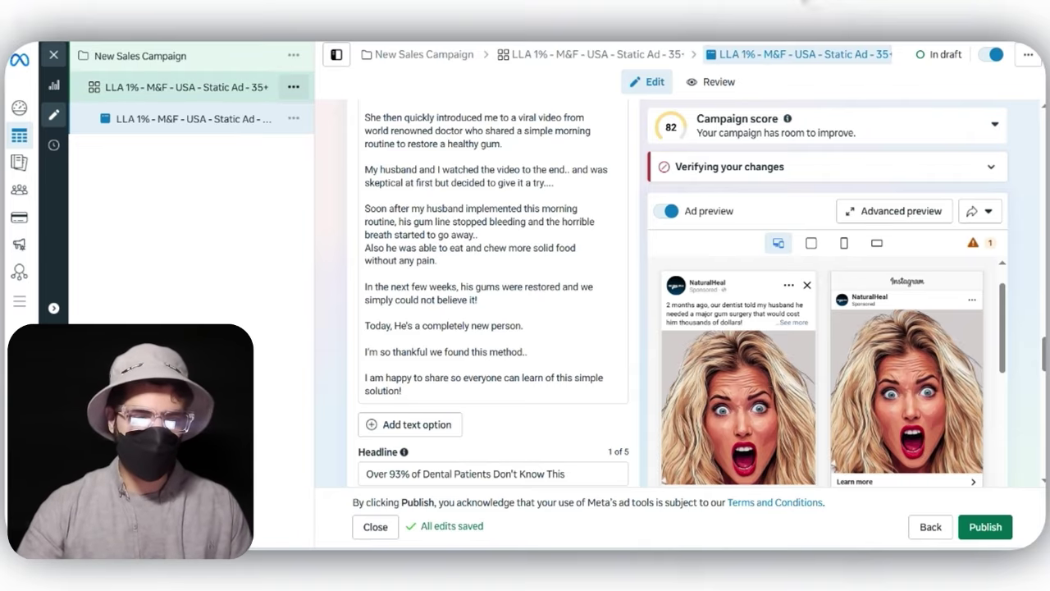
{"action": "left_click", "coordinate": [293, 86]}
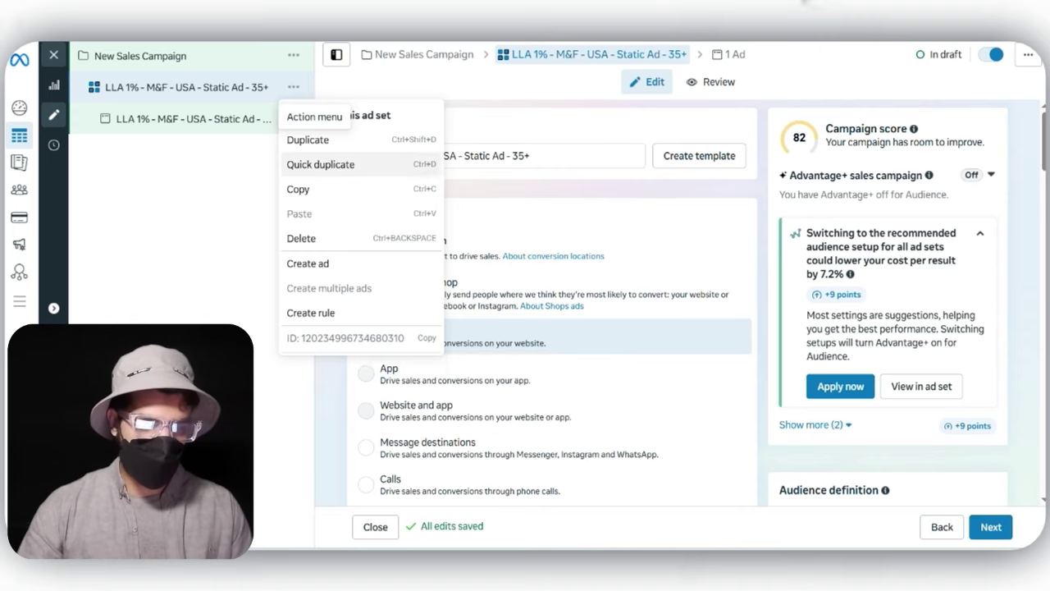
{"action": "left_click", "coordinate": [322, 162]}
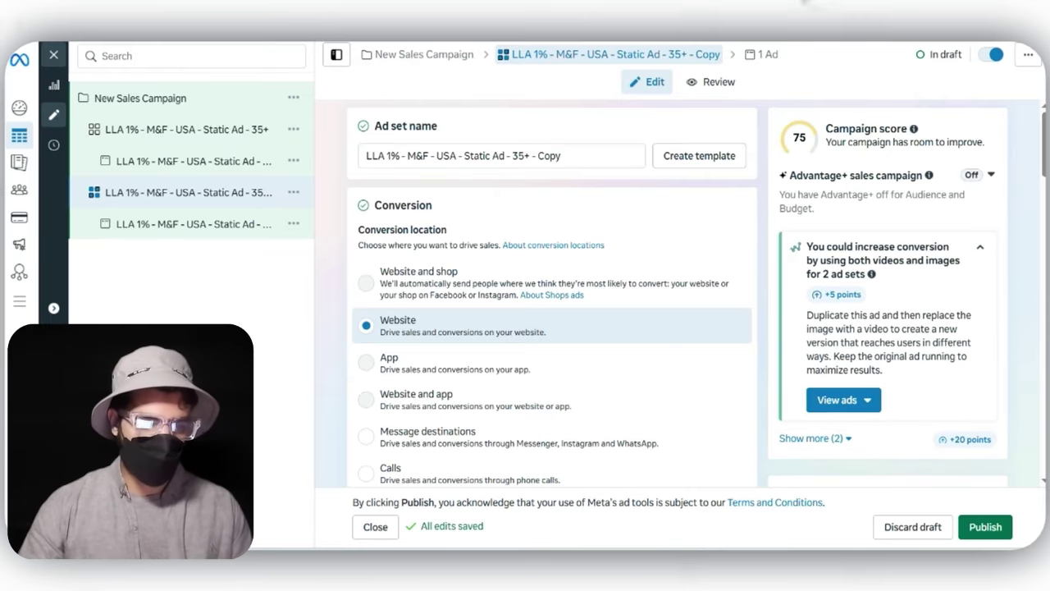
Rename the duplicated ad set as "LLA 1% - 2% - M&F - USA - Static Ad - 35+"
{"action": "left_click_drag", "start_coordinate": [563, 156], "coordinate": [535, 155]}
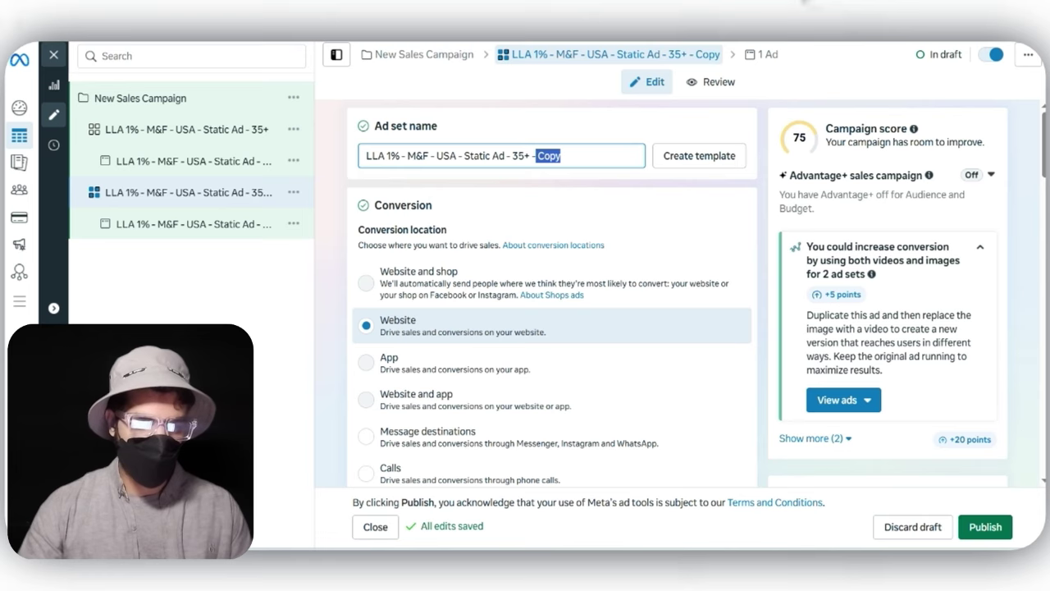
{"action": "left_click", "coordinate": [401, 156]}
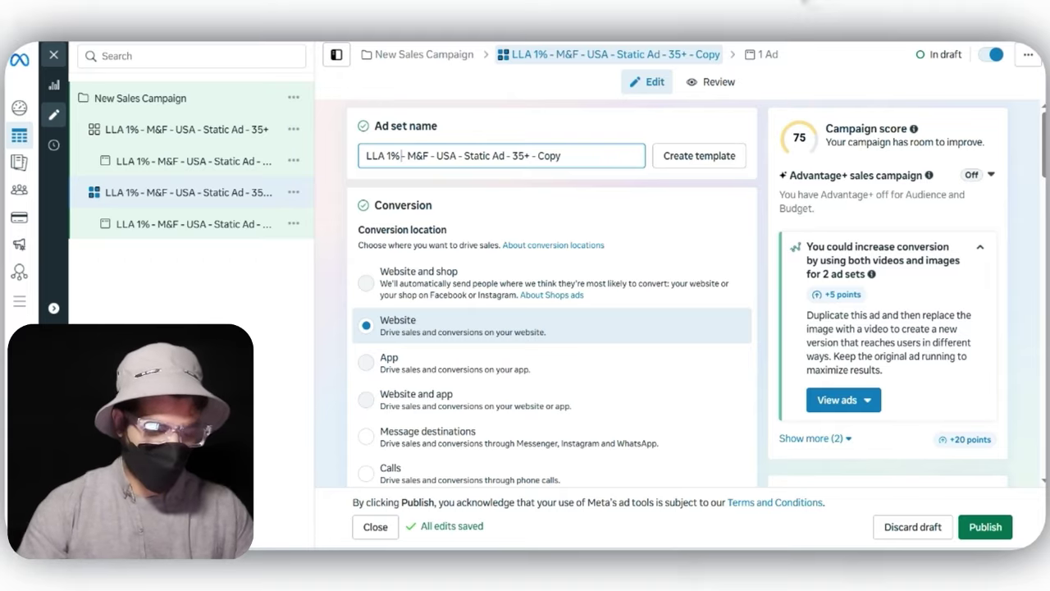
{"action": "type", "text": "- 2"}
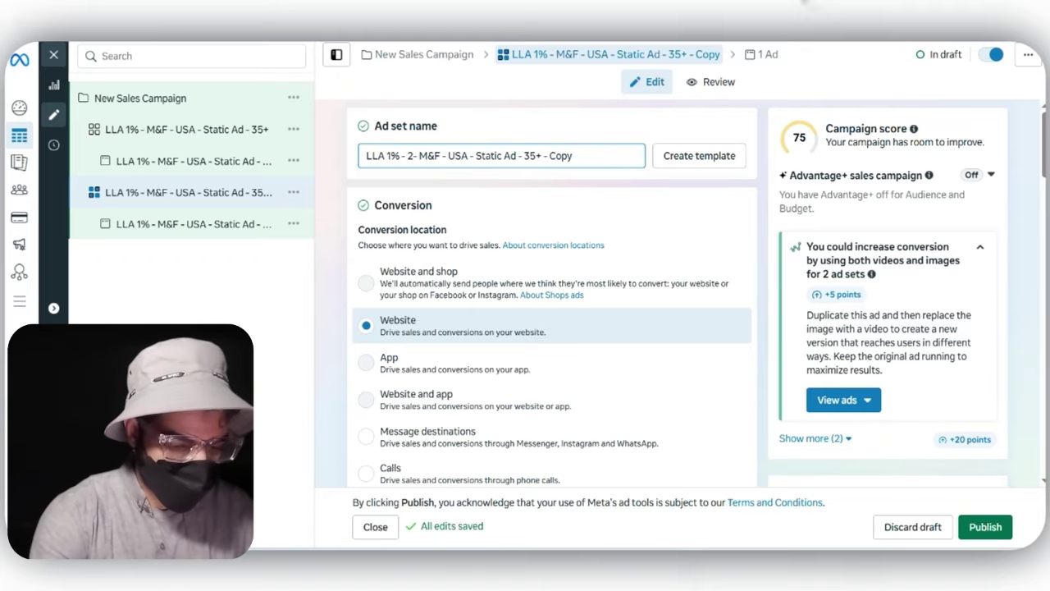
{"action": "type", "text": "%"}
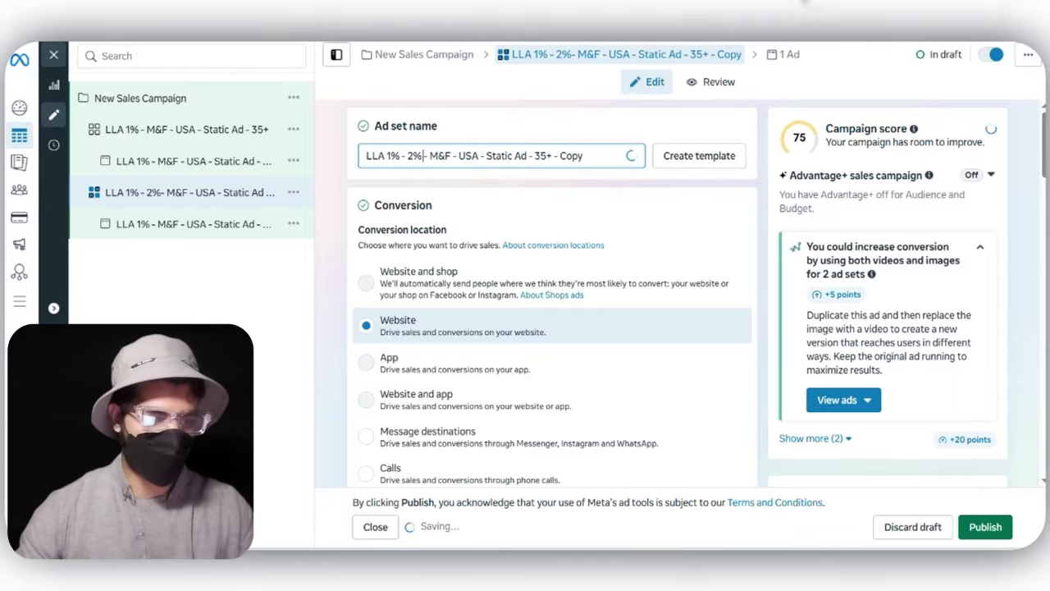
{"action": "key", "text": "End"}
{"action": "key", "text": "ctrl+shift+Left"}
{"action": "key", "text": "BackSpace"}
{"action": "key", "text": "BackSpace"}
{"action": "key", "text": "BackSpace"}
{"action": "key", "text": "BackSpace"}
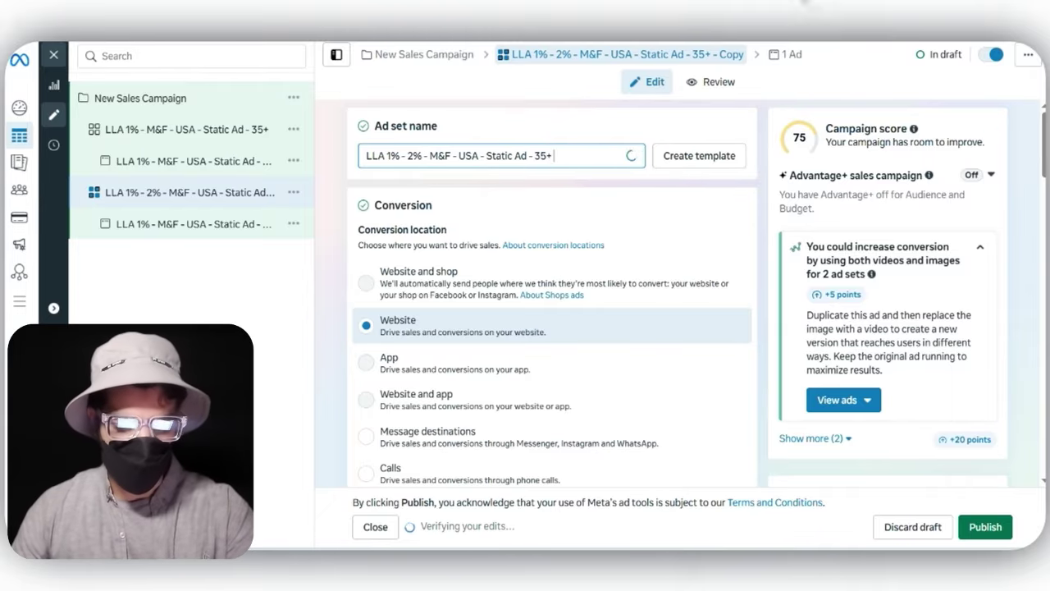
Replace the 1% lookalike in the 1%-2% ad set's custom audiences with "Lookalike (US, 1% to 2%)"
{"action": "scroll", "coordinate": [550, 296], "scroll_direction": "down", "scroll_amount": 15}
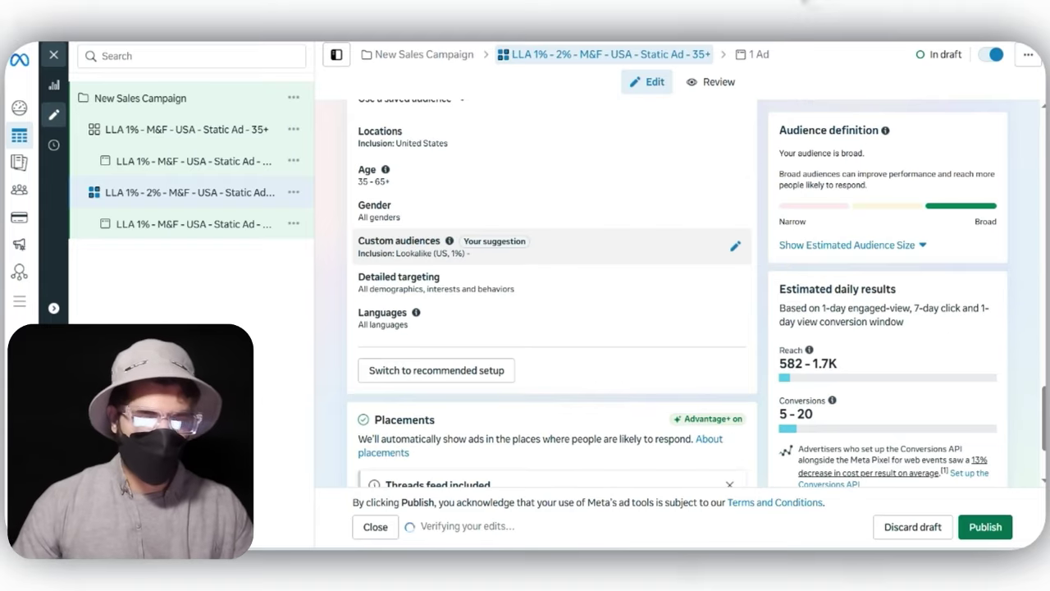
{"action": "scroll", "coordinate": [550, 246], "scroll_direction": "down", "scroll_amount": 2}
{"action": "left_click", "coordinate": [735, 109]}
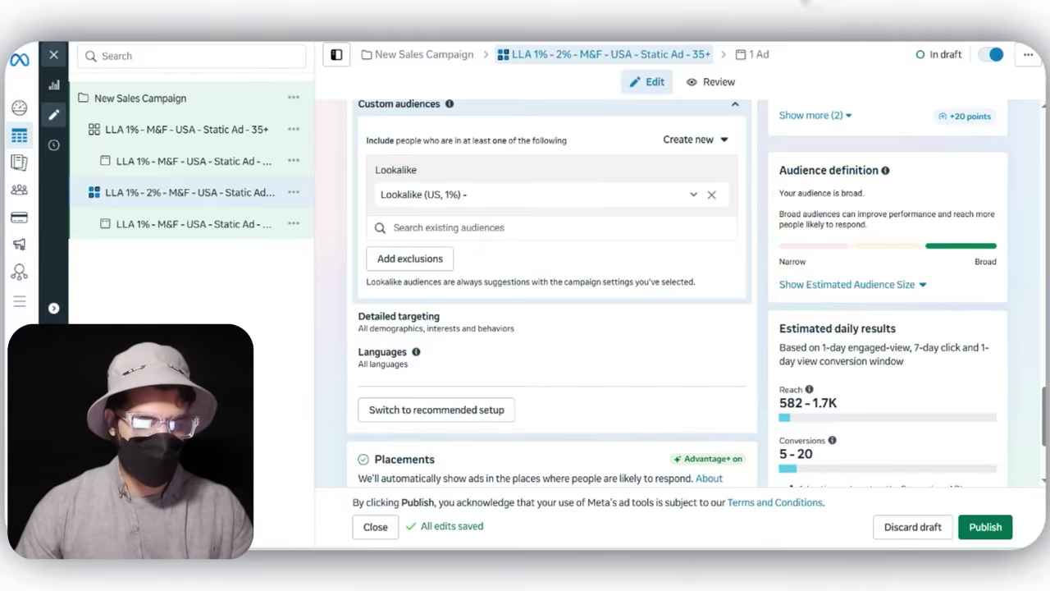
{"action": "left_click", "coordinate": [493, 228]}
{"action": "left_click", "coordinate": [484, 324]}
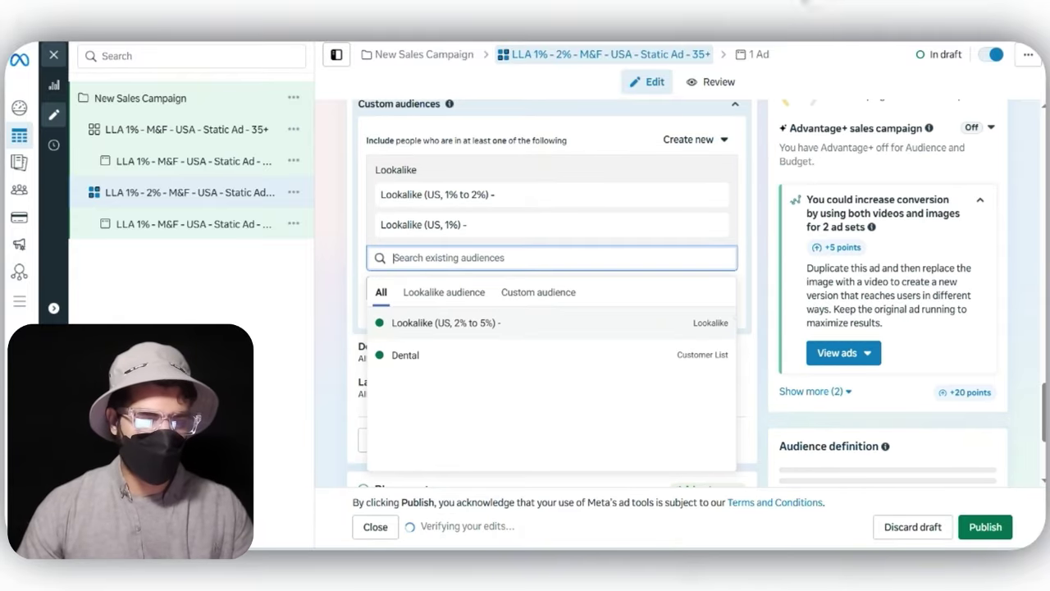
{"action": "left_click", "coordinate": [712, 225]}
{"action": "scroll", "coordinate": [712, 225], "scroll_direction": "down", "scroll_amount": 1}
{"action": "scroll", "coordinate": [712, 225], "scroll_direction": "up", "scroll_amount": 1}
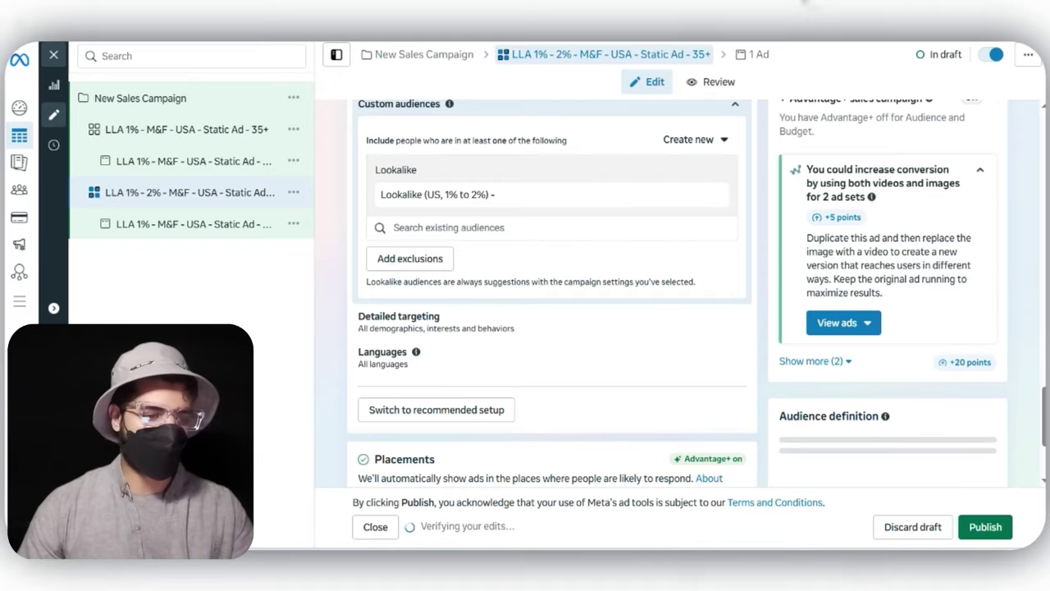
Quick duplicate the 1%-2% lookalike ad set together with its ad
{"action": "left_click", "coordinate": [292, 192]}
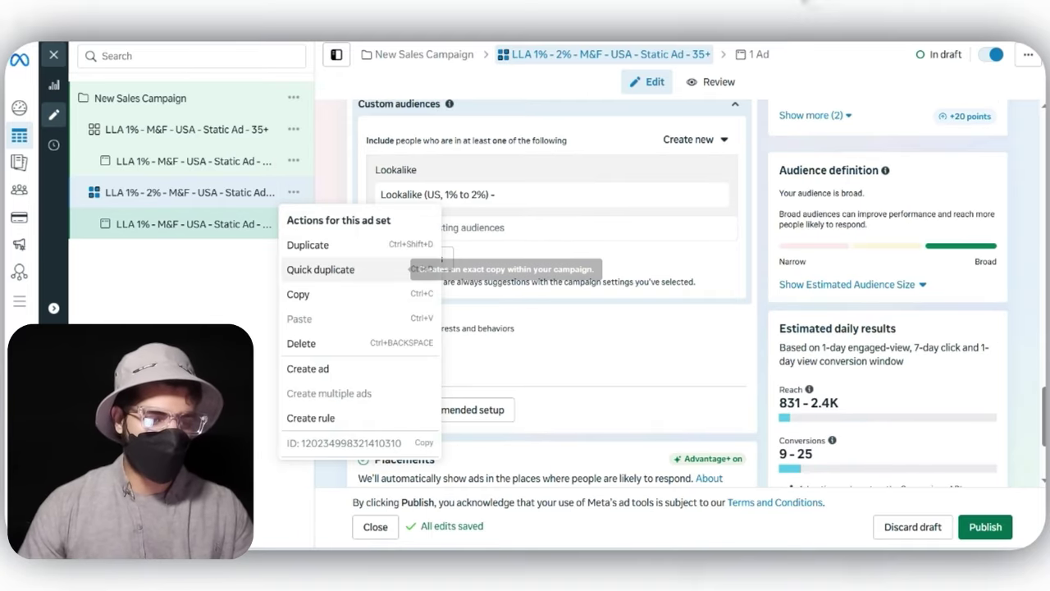
{"action": "left_click", "coordinate": [413, 268]}
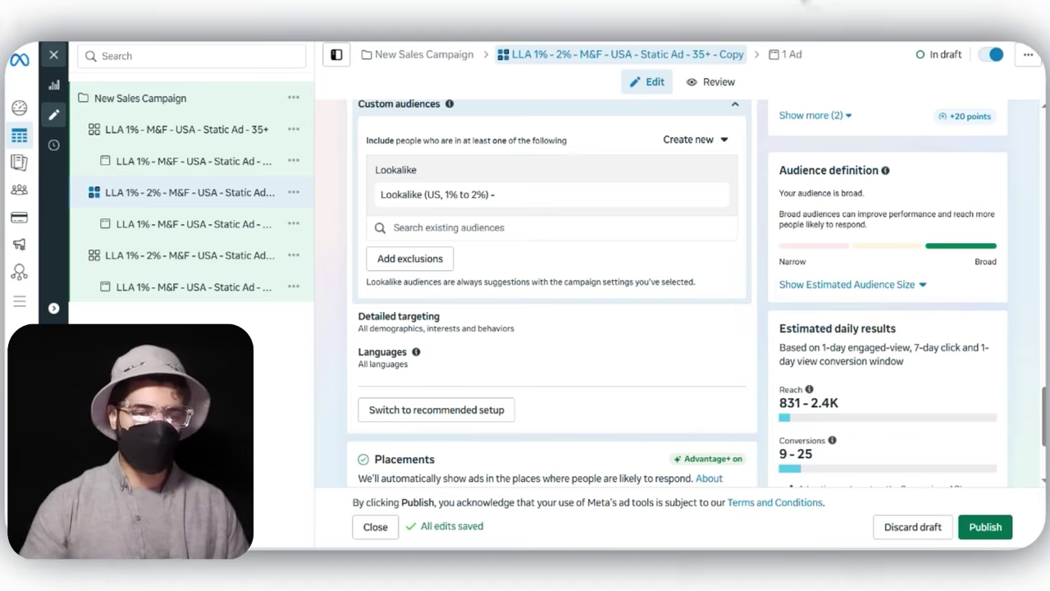
Rename the new copy as "LLA 2% - 5% - M&F - USA - Static Ad - 35+" and set its custom audience to "Lookalike (US, 2% to 5%)"
{"action": "scroll", "coordinate": [549, 287], "scroll_direction": "up", "scroll_amount": 10}
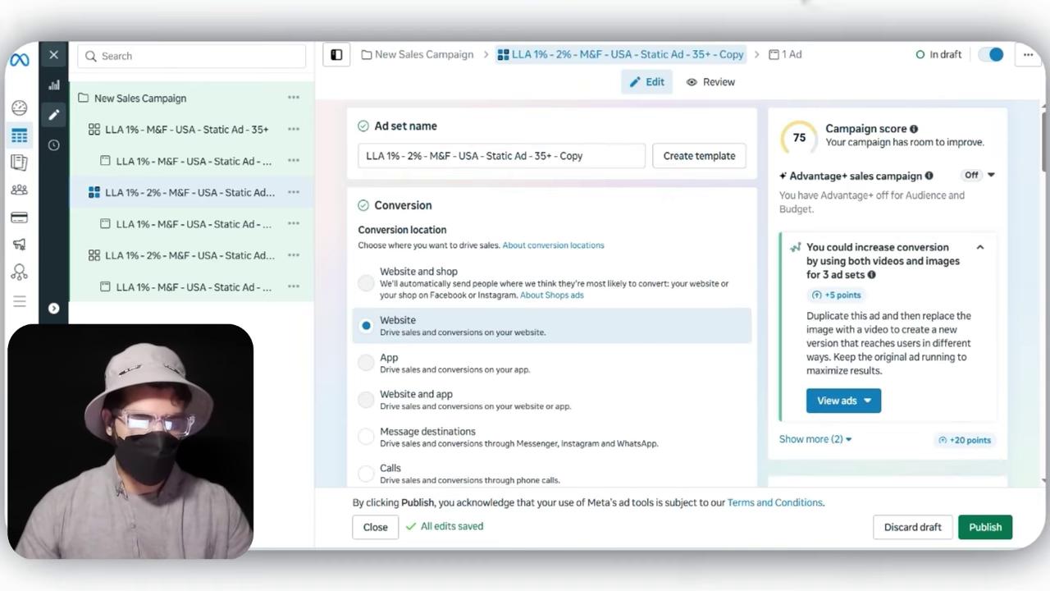
{"action": "left_click_drag", "start_coordinate": [583, 156], "coordinate": [554, 156]}
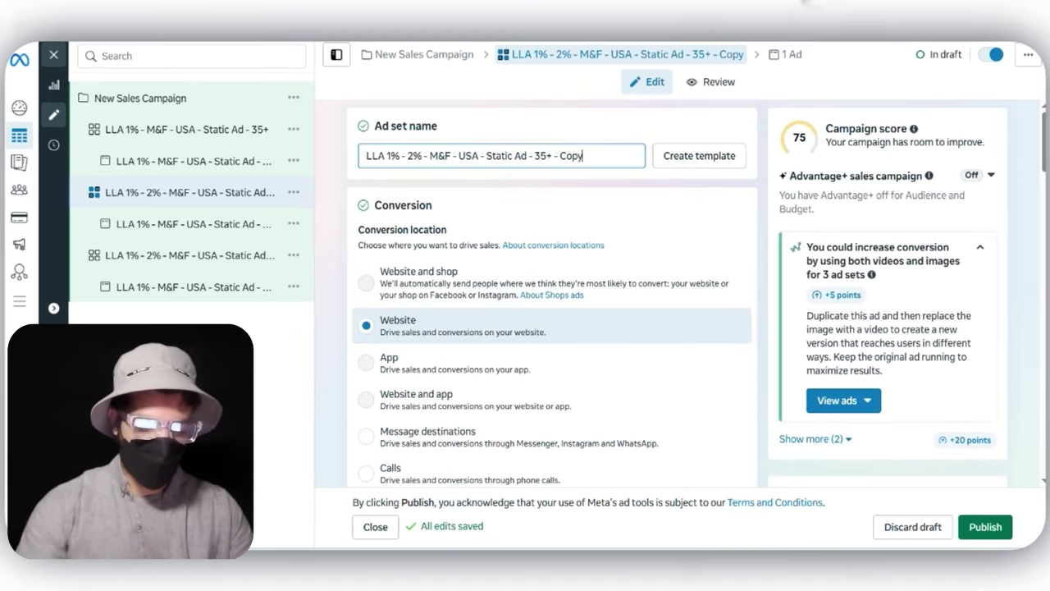
{"action": "key", "text": "BackSpace"}
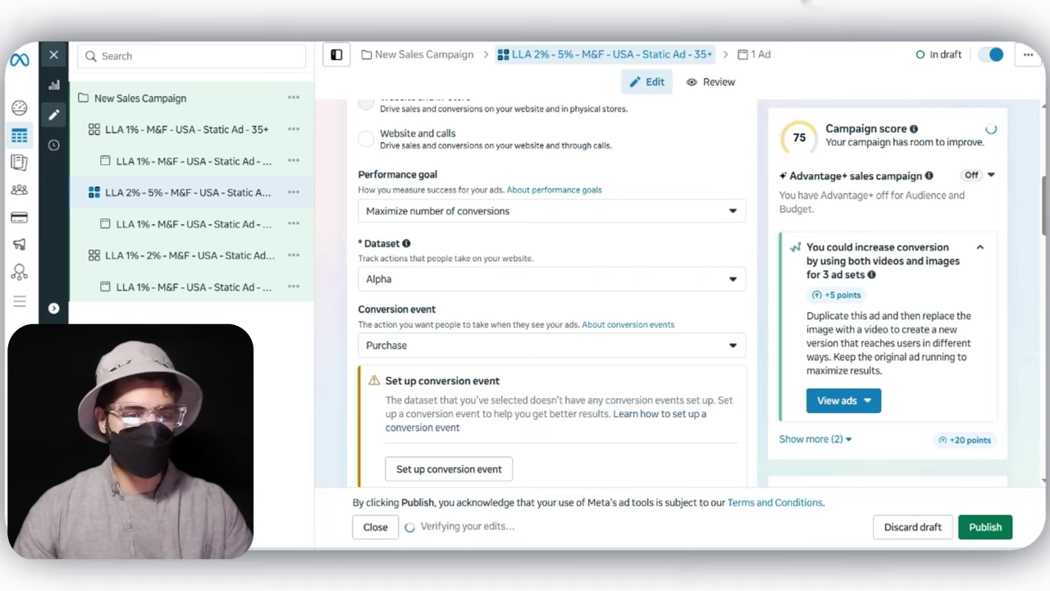
{"action": "scroll", "coordinate": [549, 296], "scroll_direction": "down", "scroll_amount": 15}
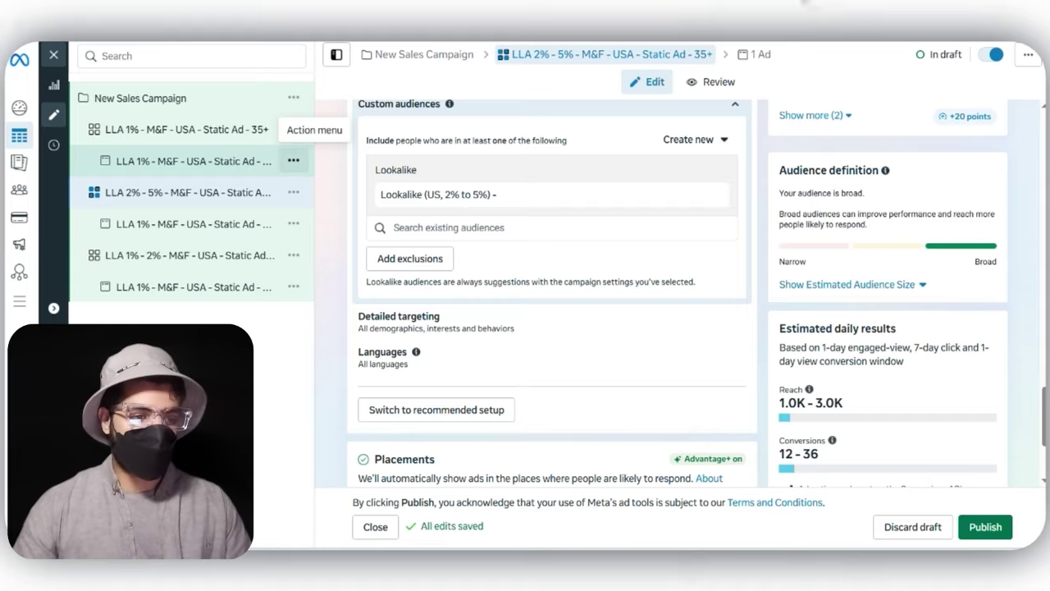
Quick duplicate the 1% lookalike ad set and rename the copy as "Broad - M&F - USA - Static Ad - 35+ - Copy"
{"action": "left_click", "coordinate": [293, 129]}
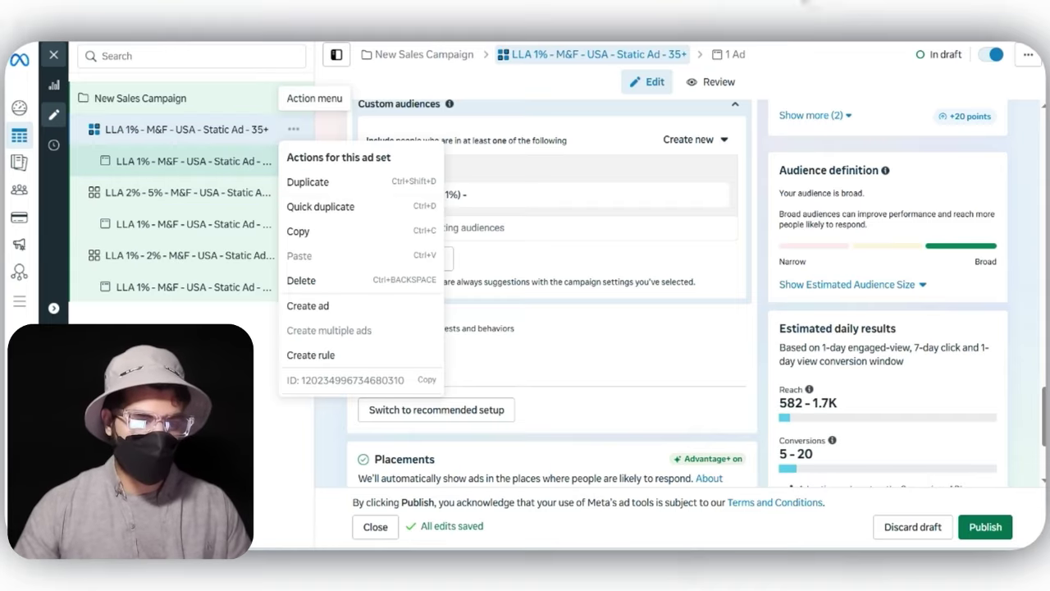
{"action": "left_click", "coordinate": [328, 206]}
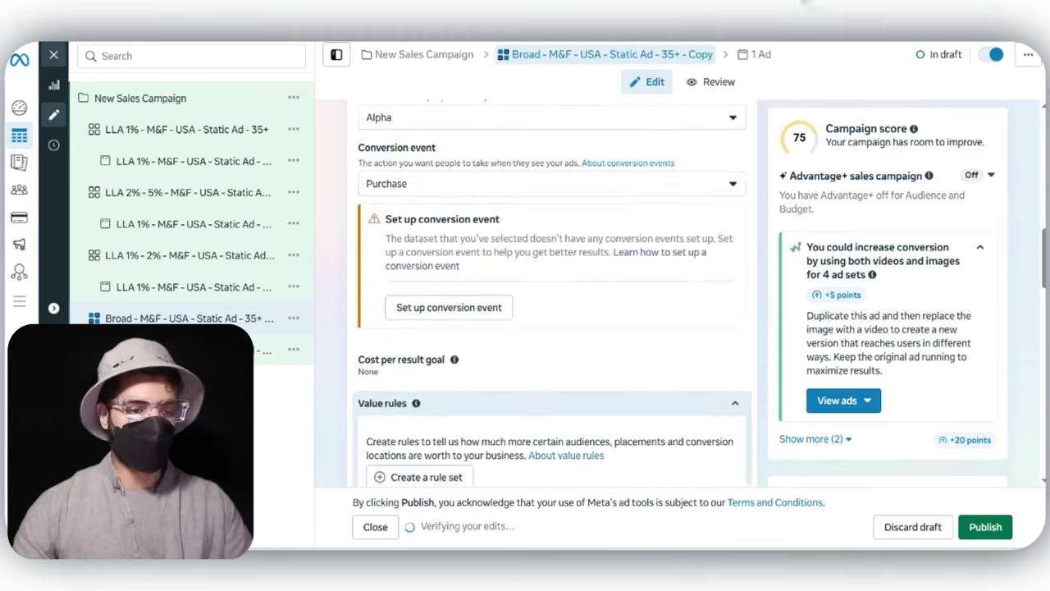
Remove the 1% US lookalike from the Broad ad set's custom audiences, leaving no audience included
{"action": "scroll", "coordinate": [550, 312], "scroll_direction": "down", "scroll_amount": 5}
{"action": "scroll", "coordinate": [550, 312], "scroll_direction": "down", "scroll_amount": 10}
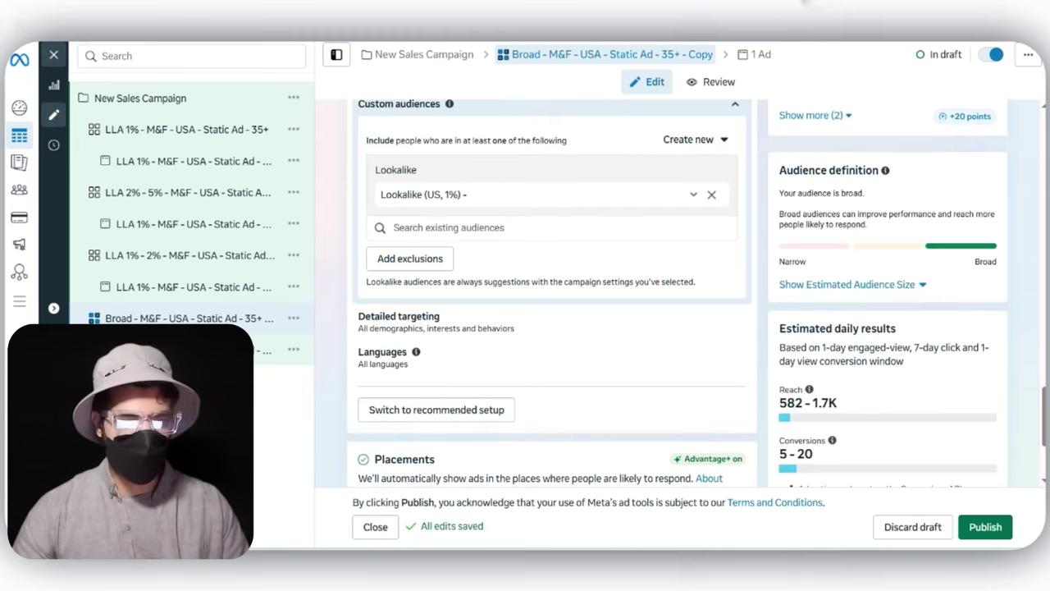
{"action": "left_click", "coordinate": [712, 195]}
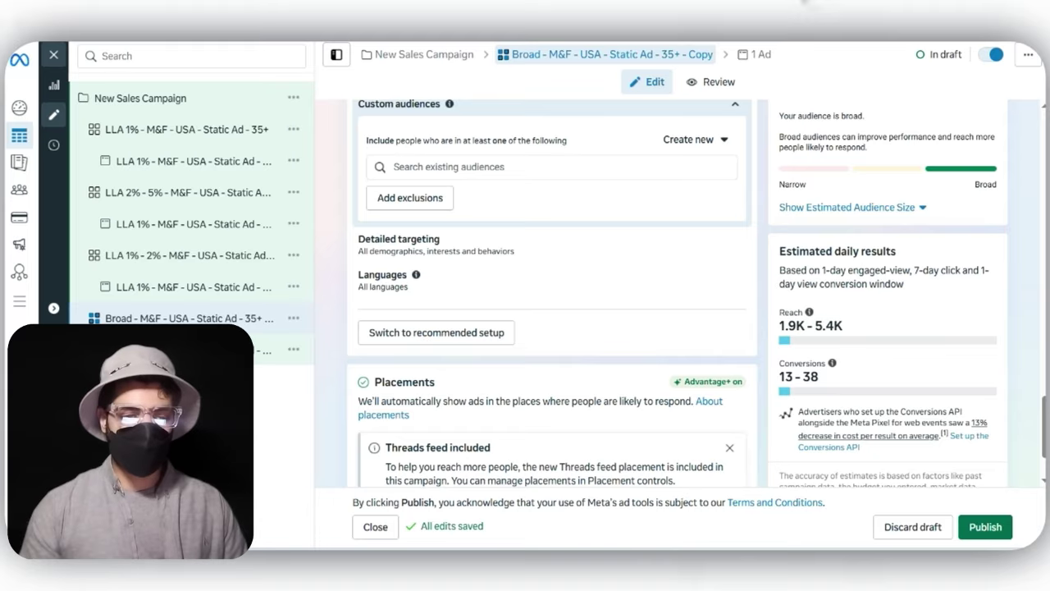
{"action": "scroll", "coordinate": [552, 232], "scroll_direction": "up", "scroll_amount": 2}
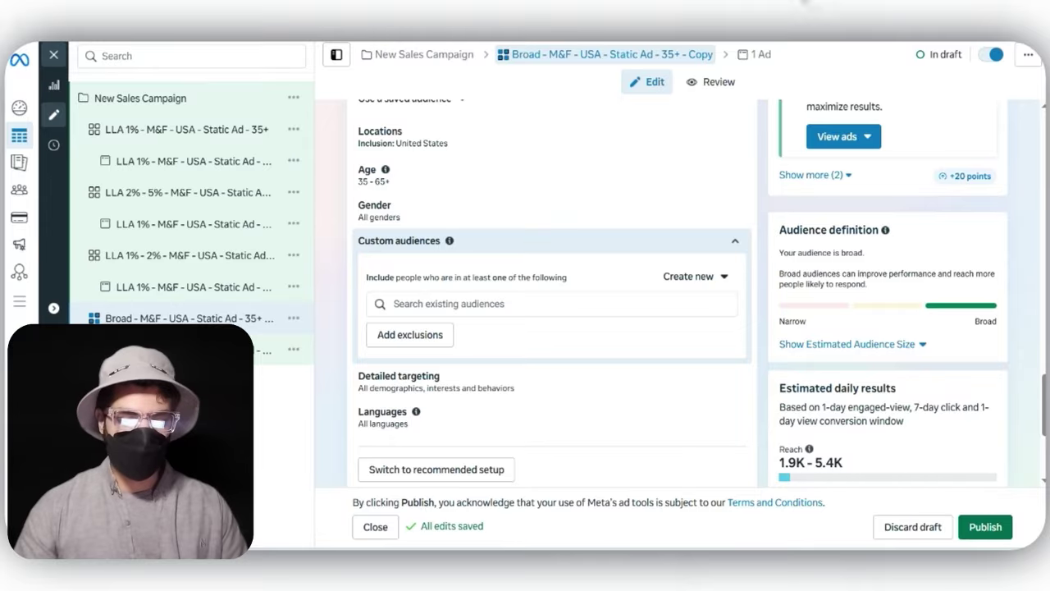
Close the ad set editor and review the metric columns in the ad sets table
{"action": "left_click", "coordinate": [53, 55]}
{"action": "scroll", "coordinate": [656, 312], "scroll_direction": "right", "scroll_amount": 8}
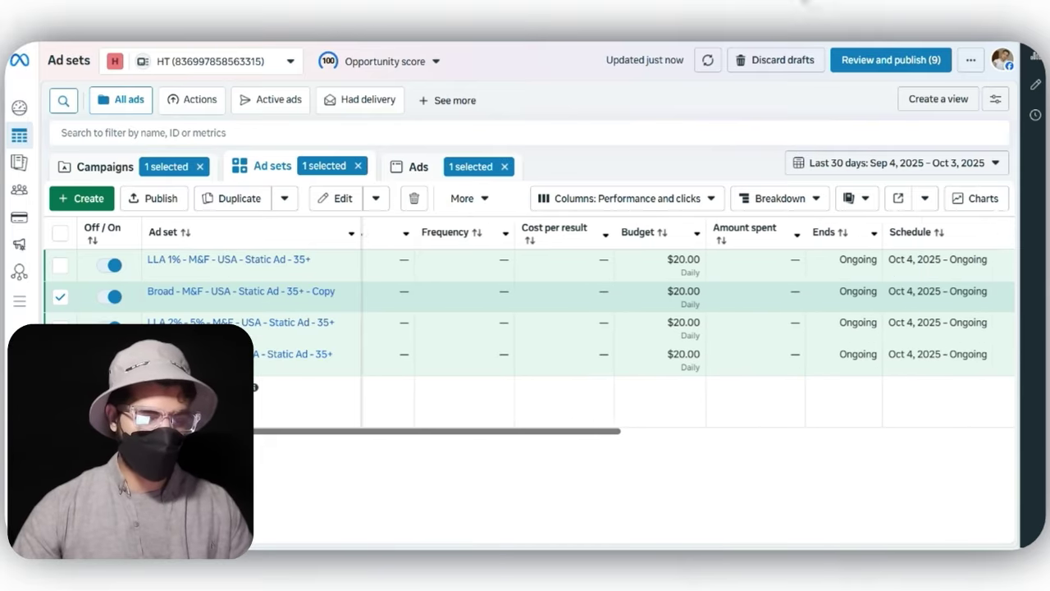
{"action": "scroll", "coordinate": [657, 312], "scroll_direction": "left", "scroll_amount": 5}
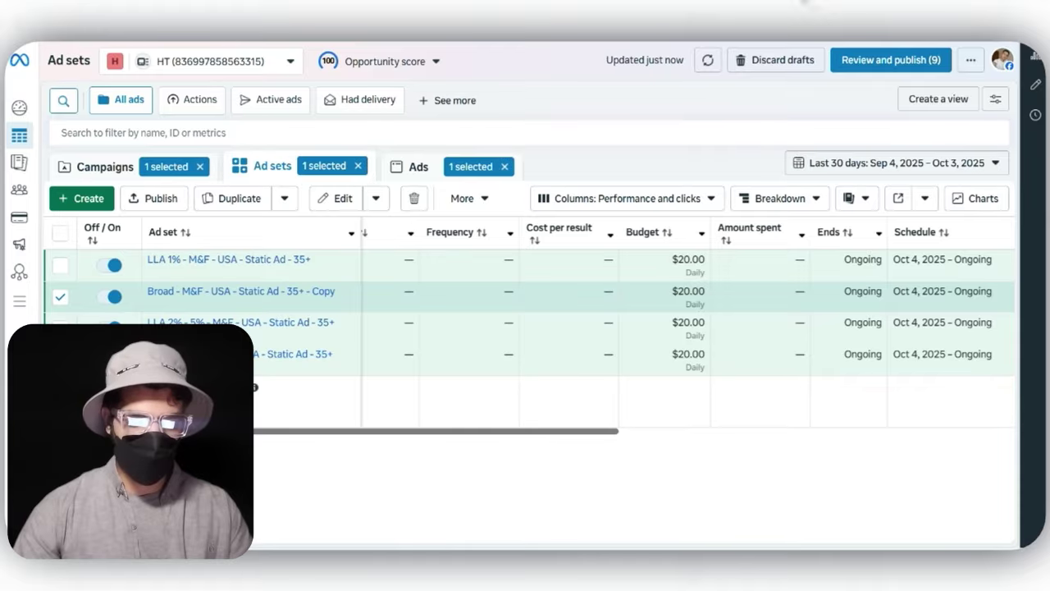
{"action": "scroll", "coordinate": [676, 328], "scroll_direction": "right", "scroll_amount": 8}
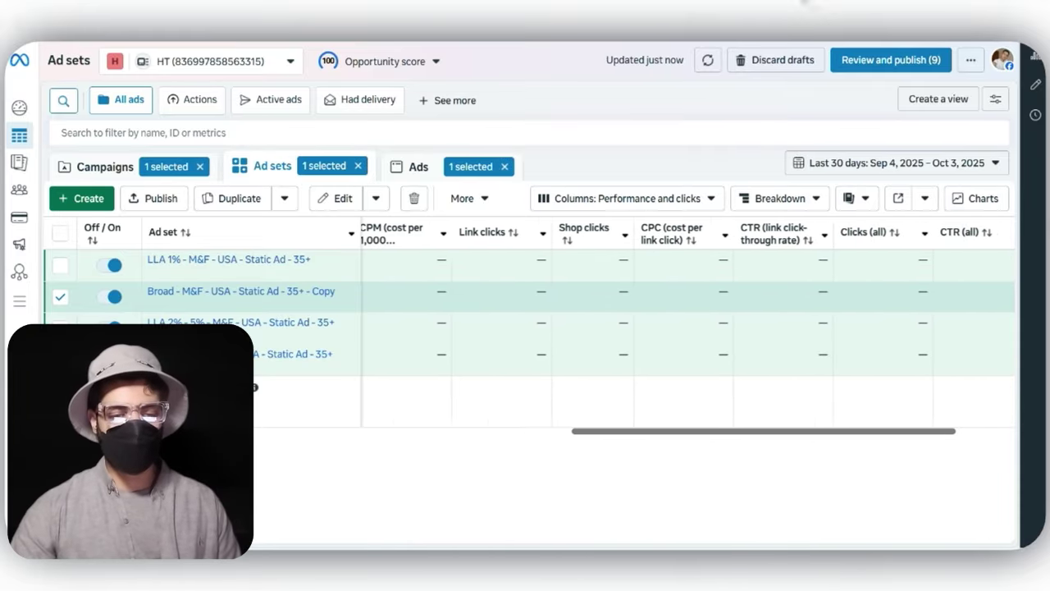
{"action": "scroll", "coordinate": [677, 328], "scroll_direction": "right", "scroll_amount": 3}
Customize the ad sets table's columns by finding "check" metrics and adding the total for Checkouts initiated
{"action": "left_click", "coordinate": [628, 198]}
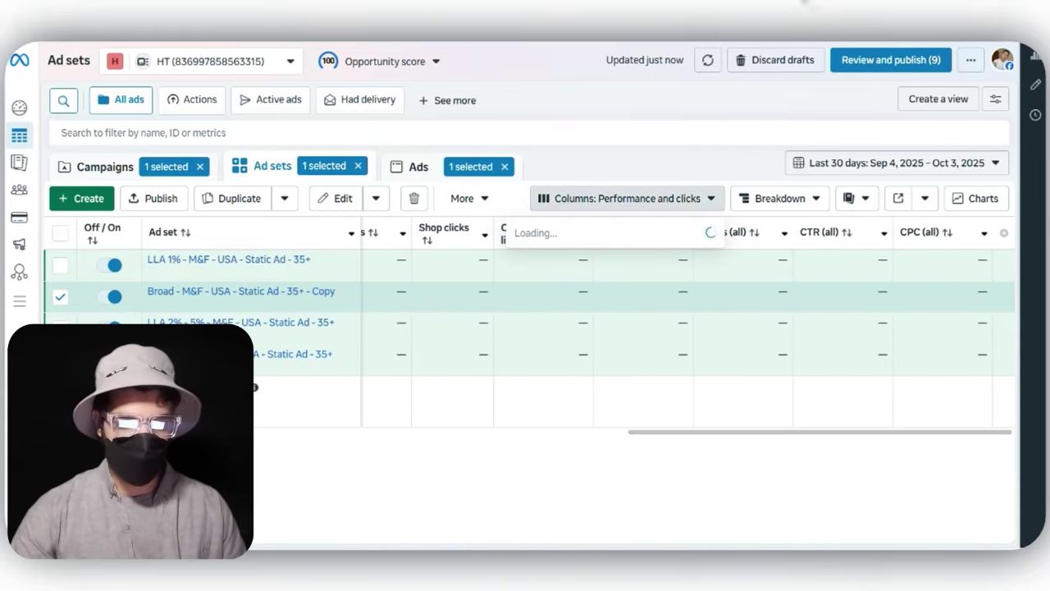
{"action": "scroll", "coordinate": [607, 328], "scroll_direction": "down", "scroll_amount": 1}
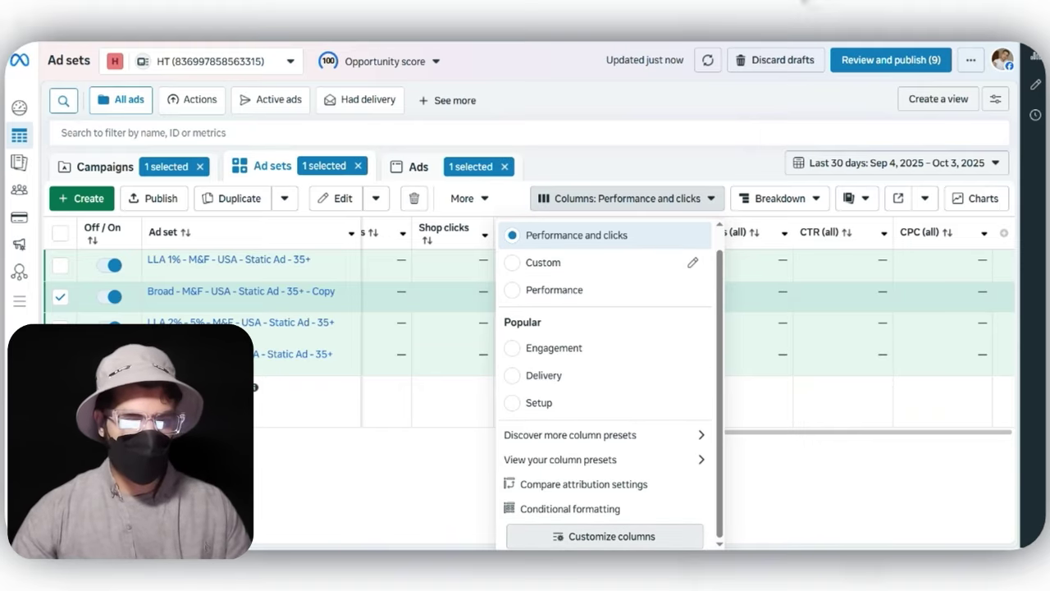
{"action": "left_click", "coordinate": [605, 536]}
{"action": "left_click", "coordinate": [410, 116]}
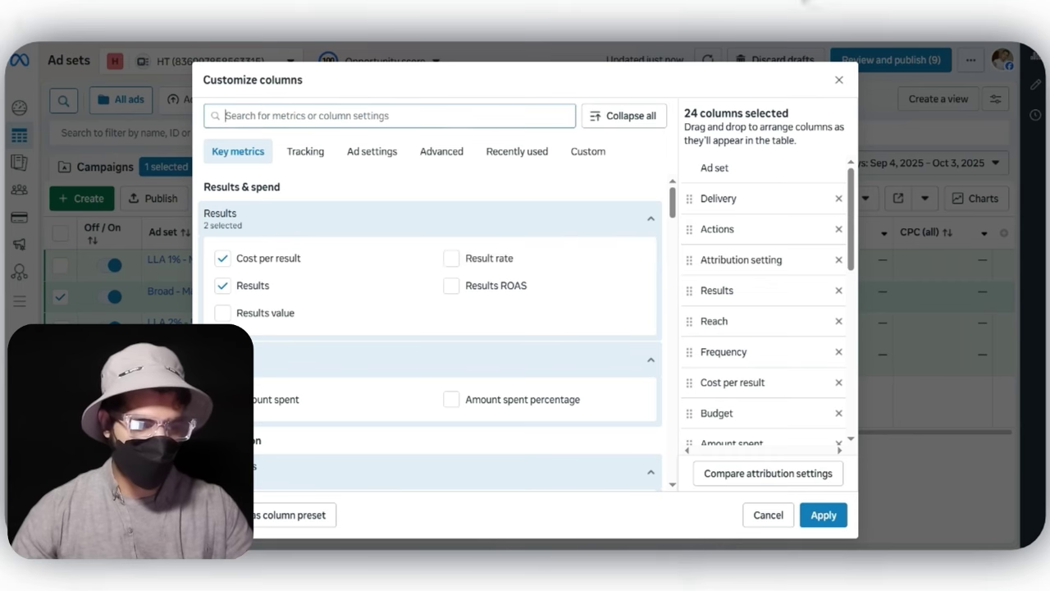
{"action": "type", "text": "check"}
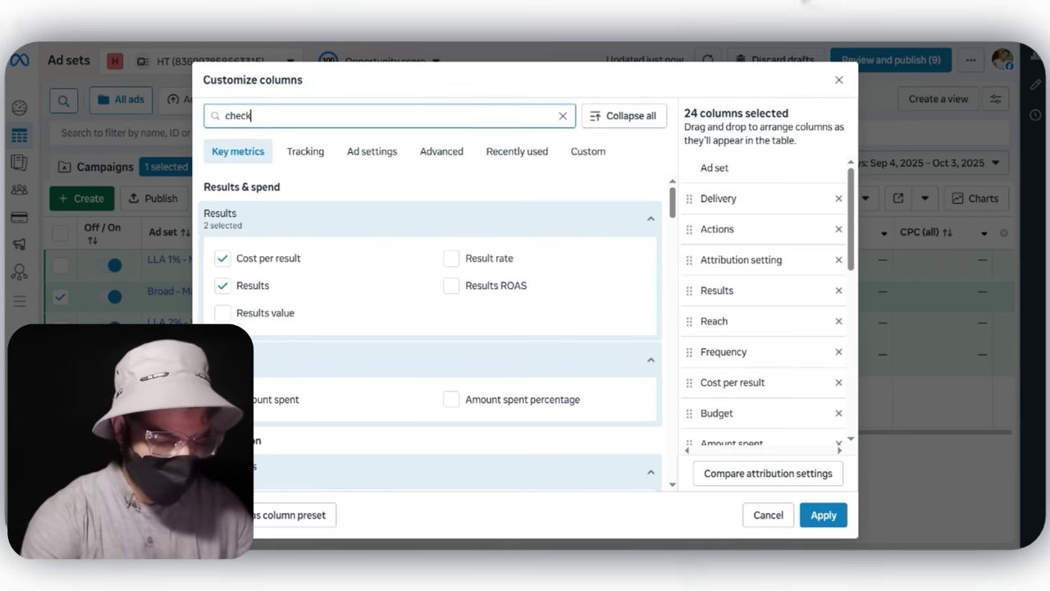
{"action": "left_click", "coordinate": [538, 307]}
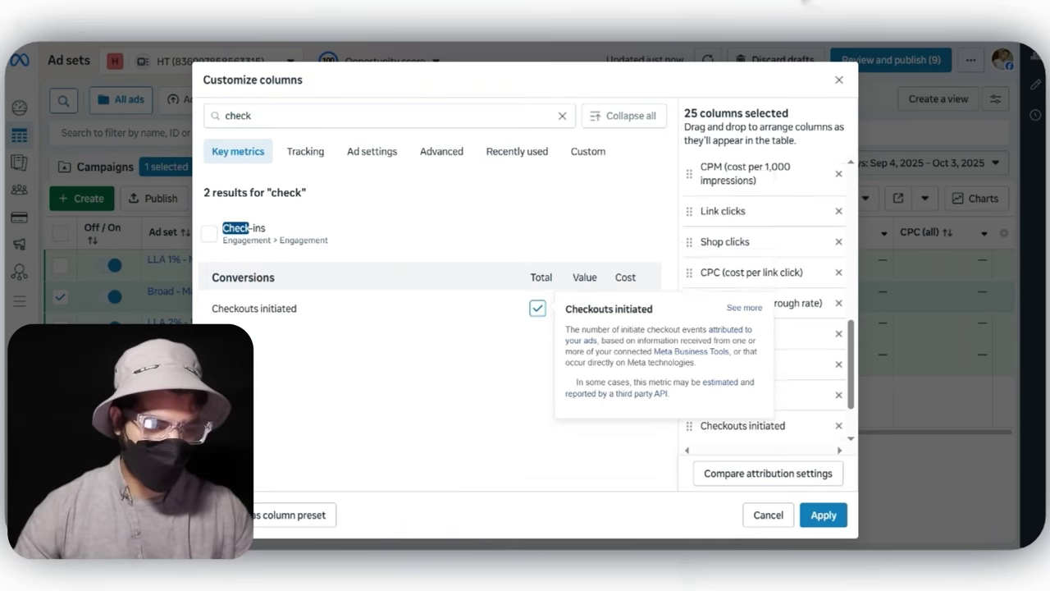
Search for "purcha" metrics, add Purchase ROAS and the Purchases conversion value, and apply the customized columns
{"action": "double_click", "coordinate": [328, 115]}
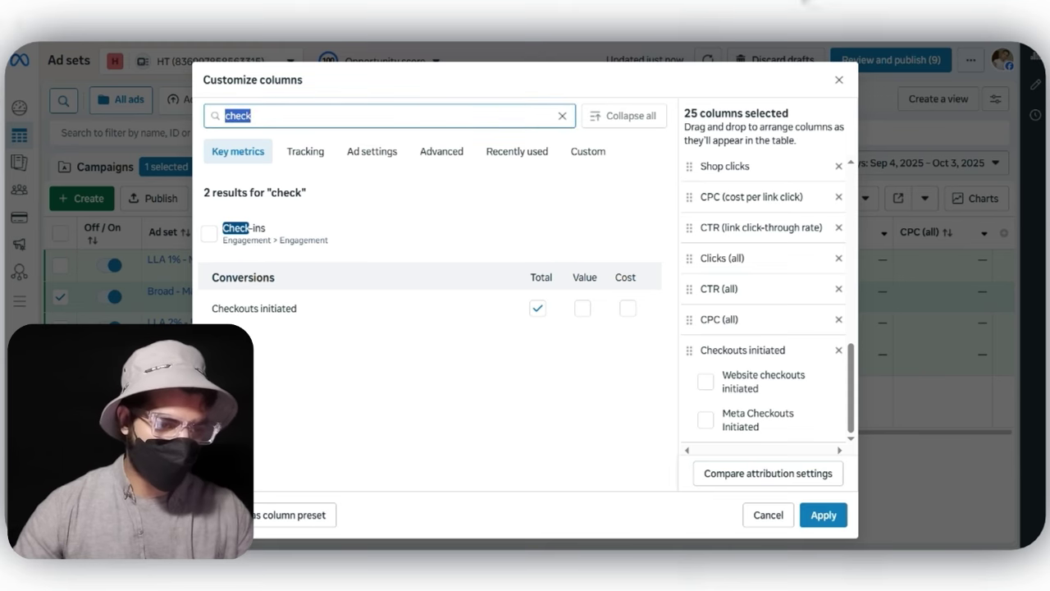
{"action": "type", "text": "purcha"}
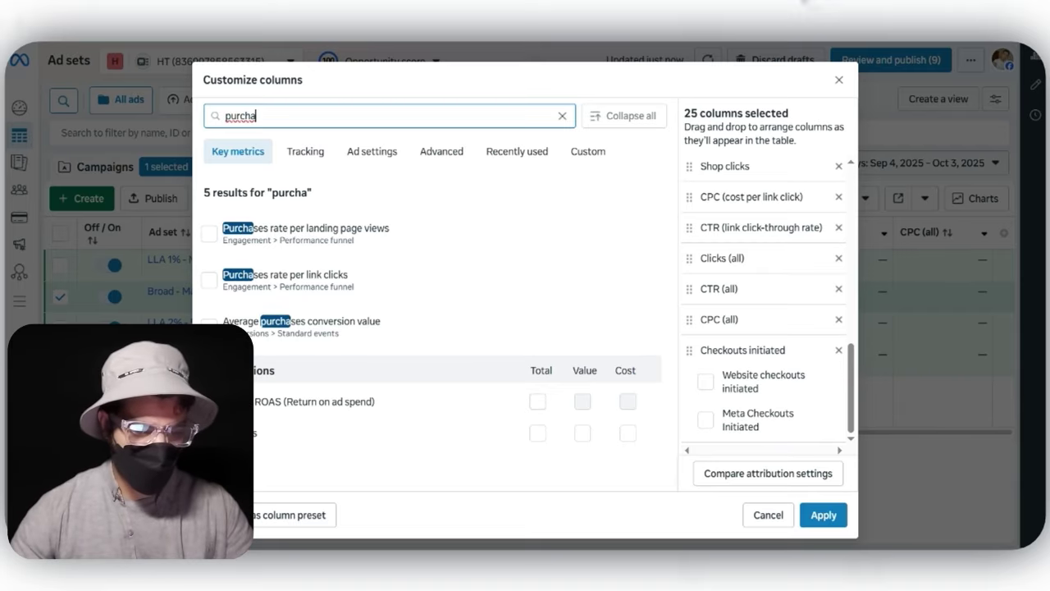
{"action": "left_click", "coordinate": [537, 401]}
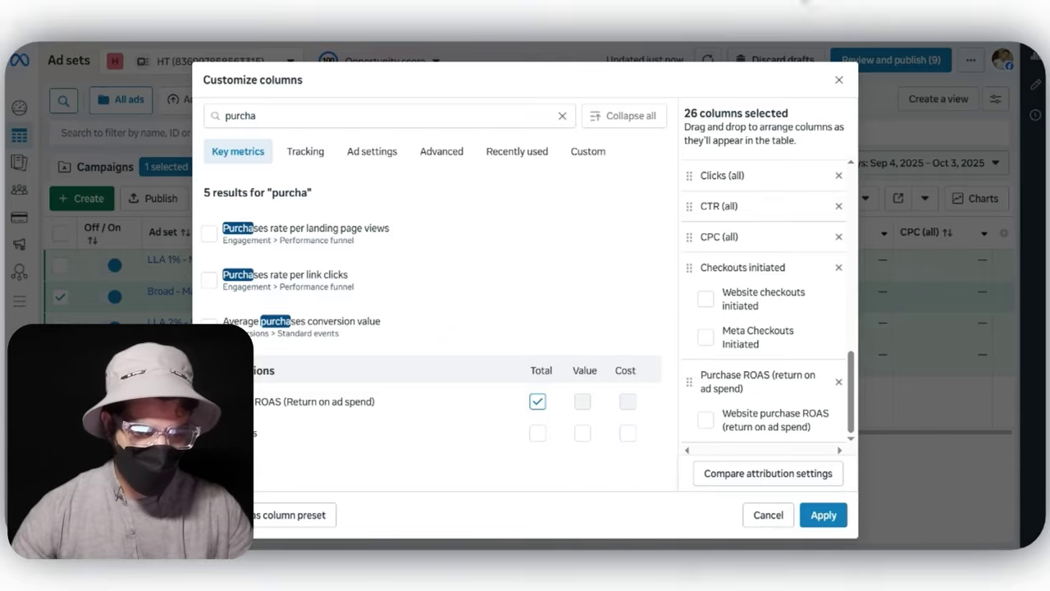
{"action": "left_click", "coordinate": [582, 433]}
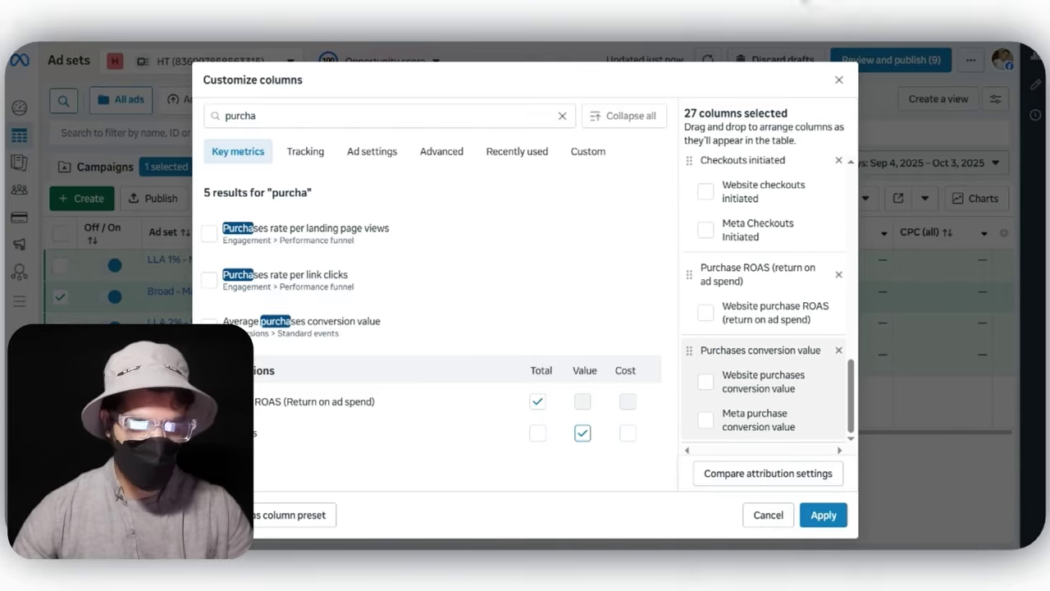
{"action": "scroll", "coordinate": [765, 398], "scroll_direction": "up", "scroll_amount": 3}
{"action": "left_click", "coordinate": [823, 514]}
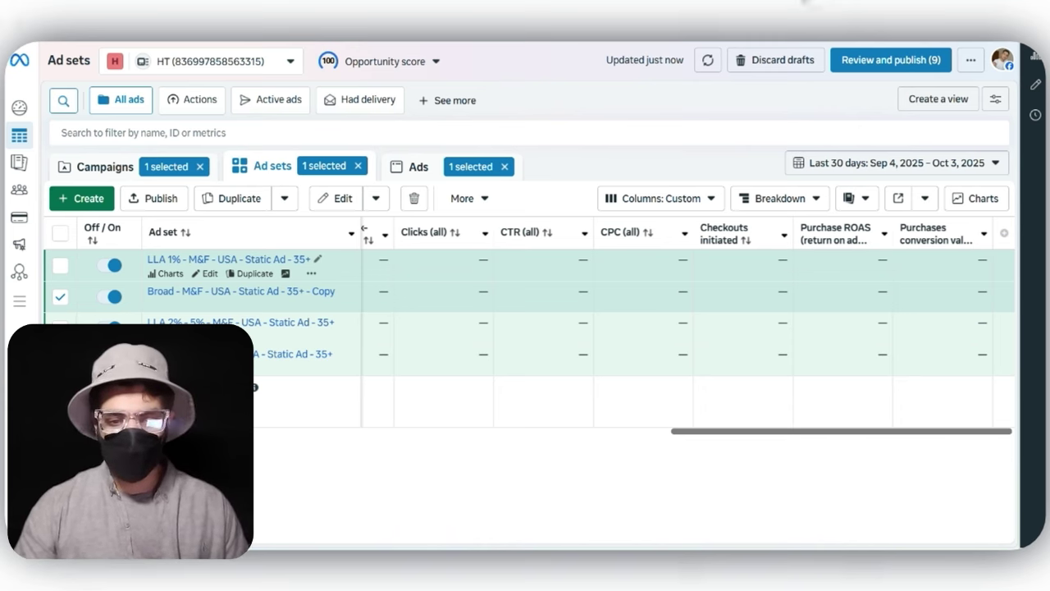
Examine the purchase value, click, CPM and CTR columns for the ad sets, starting from the 1% lookalike row
{"action": "double_click", "coordinate": [982, 261]}
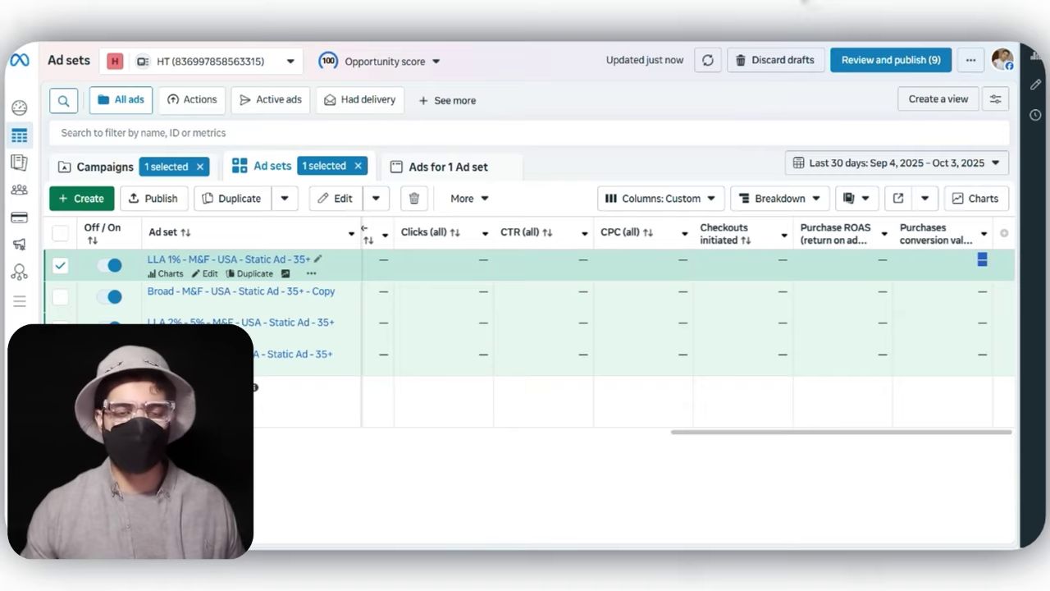
{"action": "left_click", "coordinate": [574, 484]}
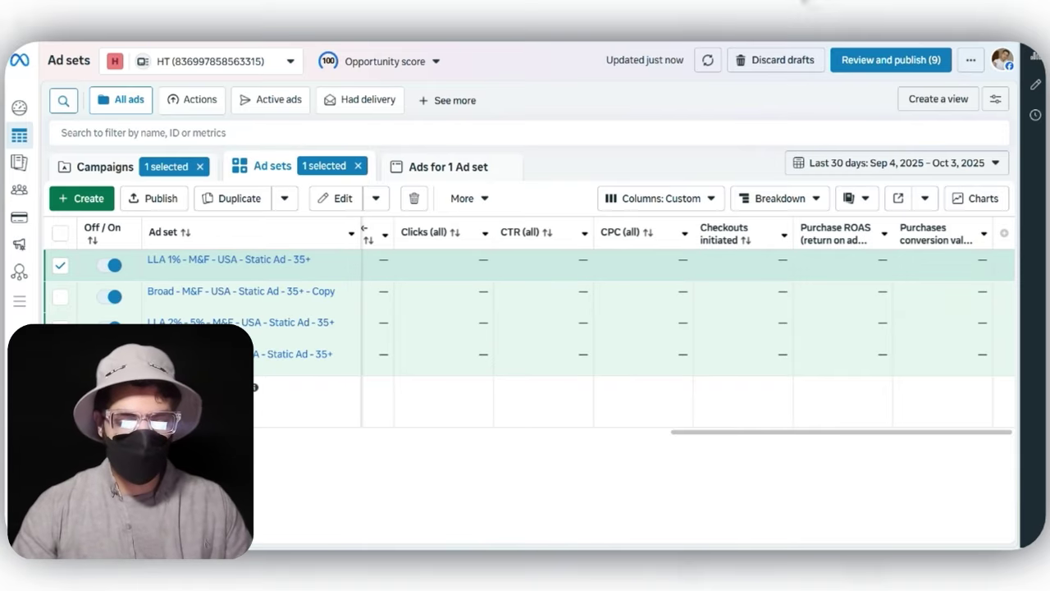
{"action": "scroll", "coordinate": [689, 328], "scroll_direction": "left", "scroll_amount": 5}
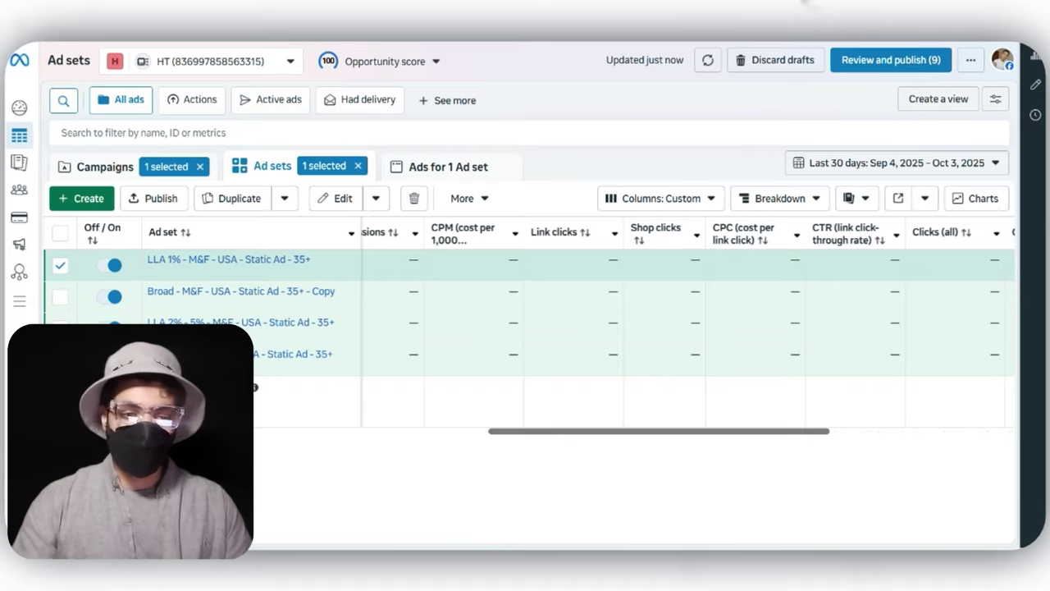
{"action": "scroll", "coordinate": [689, 328], "scroll_direction": "left", "scroll_amount": 3}
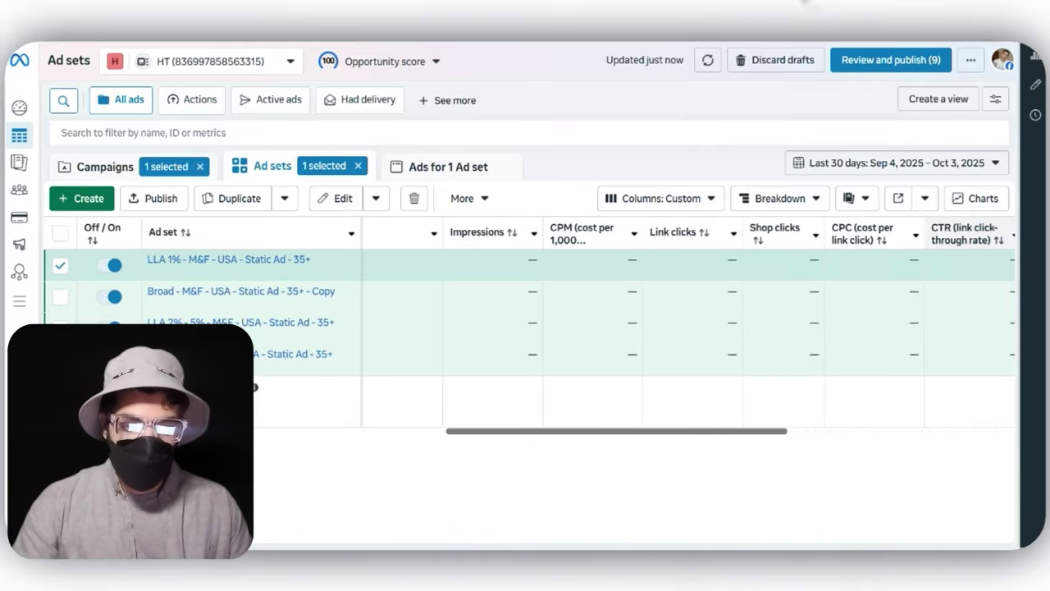
{"action": "scroll", "coordinate": [689, 328], "scroll_direction": "right", "scroll_amount": 3}
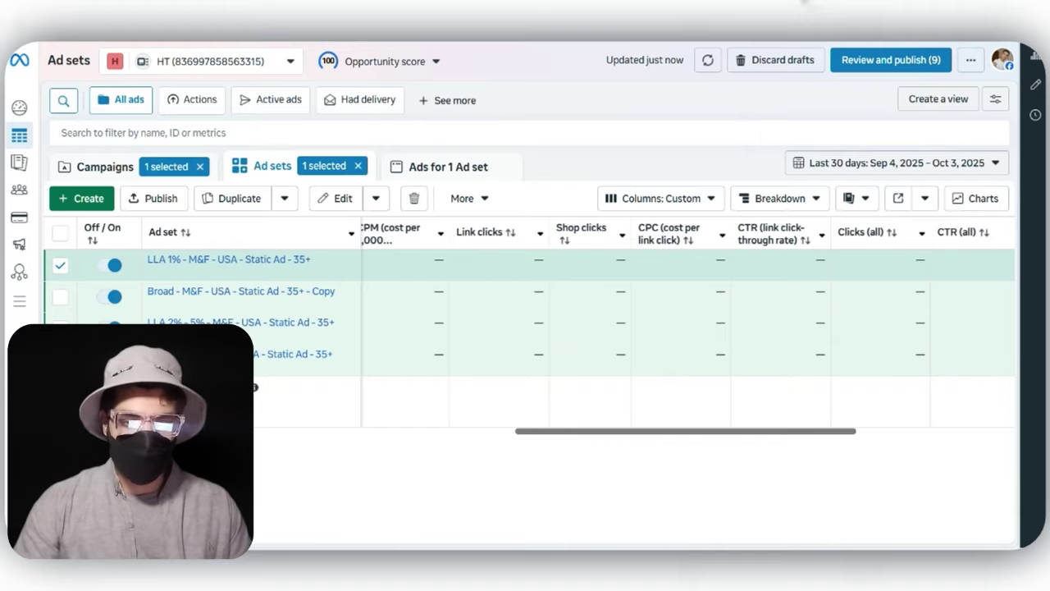